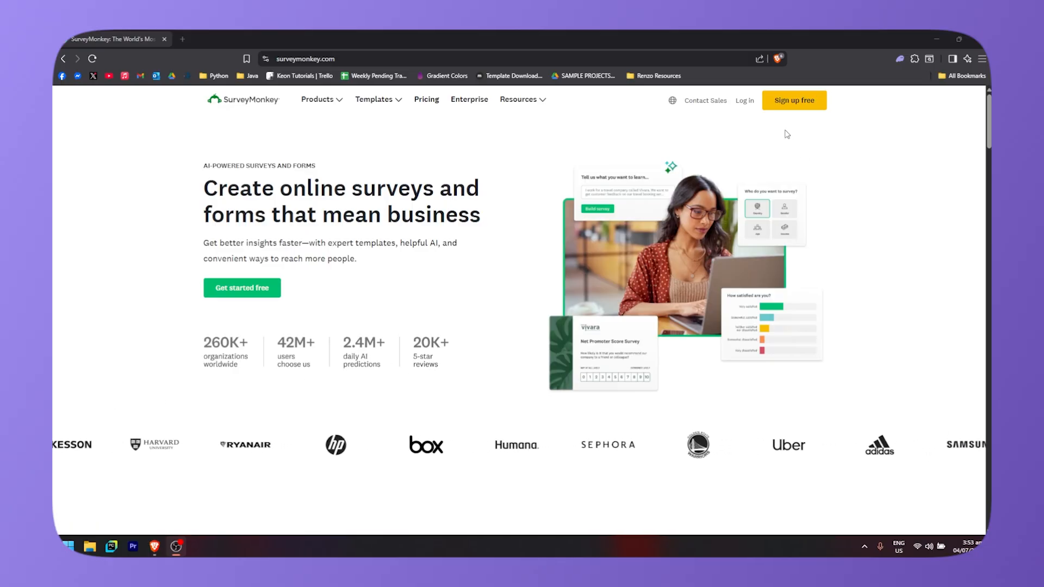
- Sign up for a new SurveyMonkey account using a Google account
left_click(794, 100)
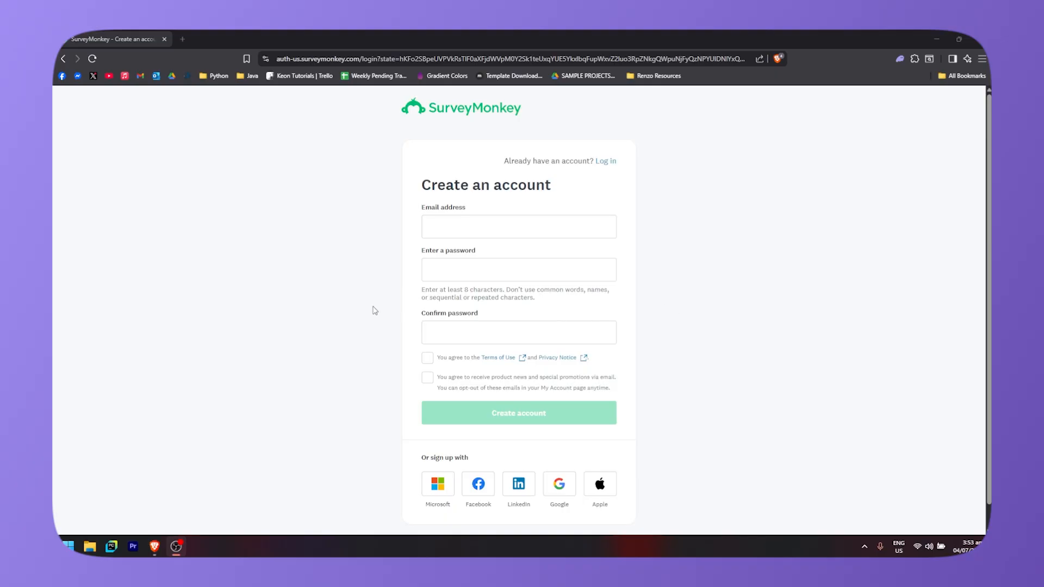
scroll(374, 310, "down", 1)
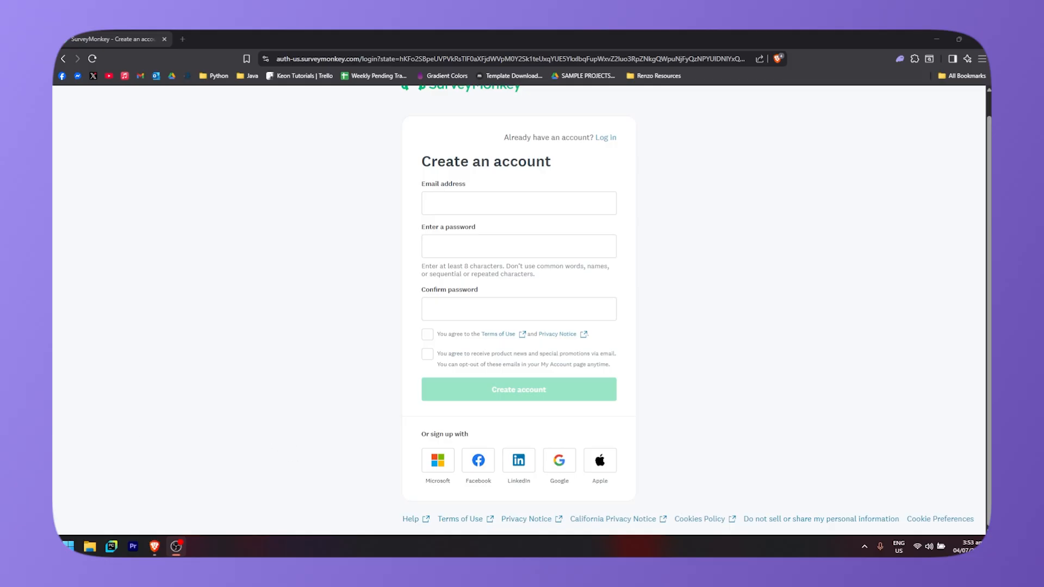
left_click(559, 461)
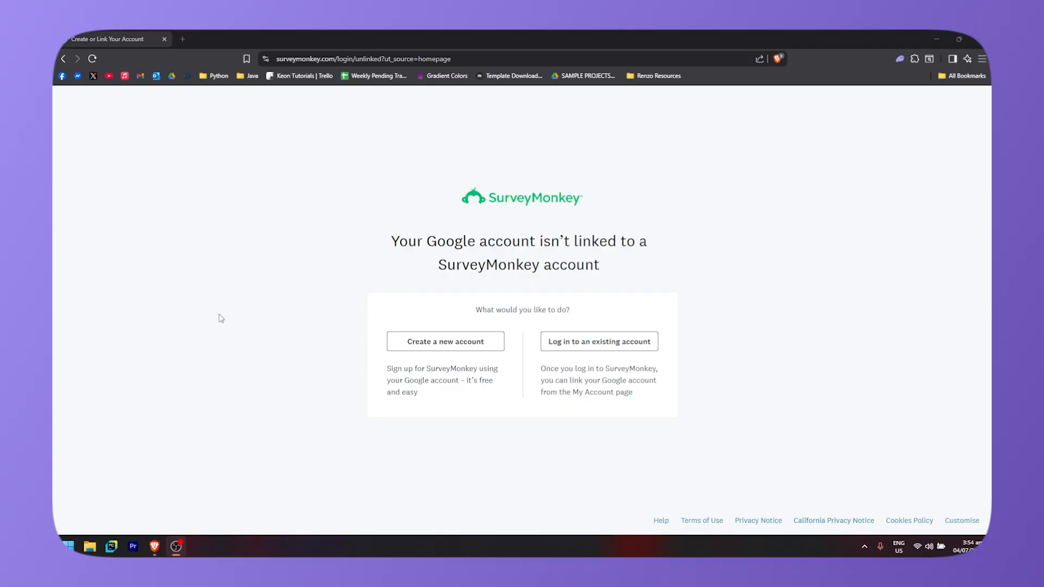
left_click(417, 348)
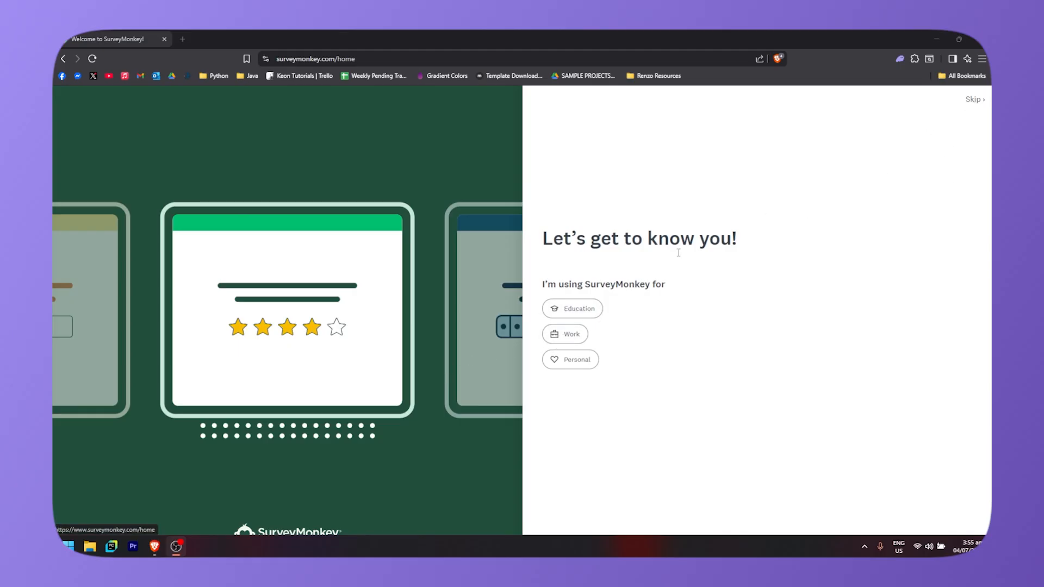
- Answer the onboarding questions: Work, Customer feedback, Professional services, Product and design, and On my own
left_click(568, 337)
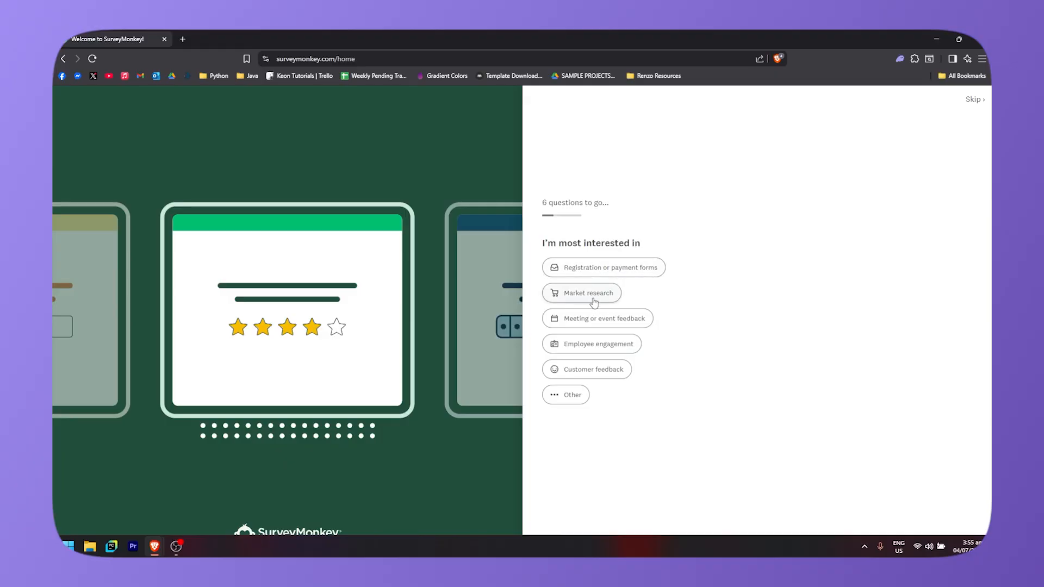
left_click(603, 374)
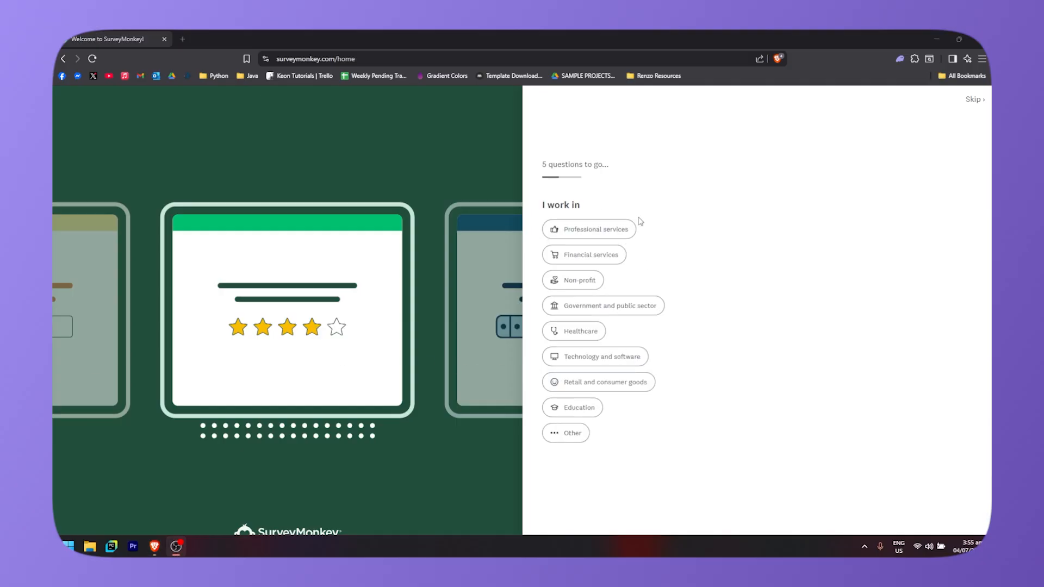
left_click(608, 234)
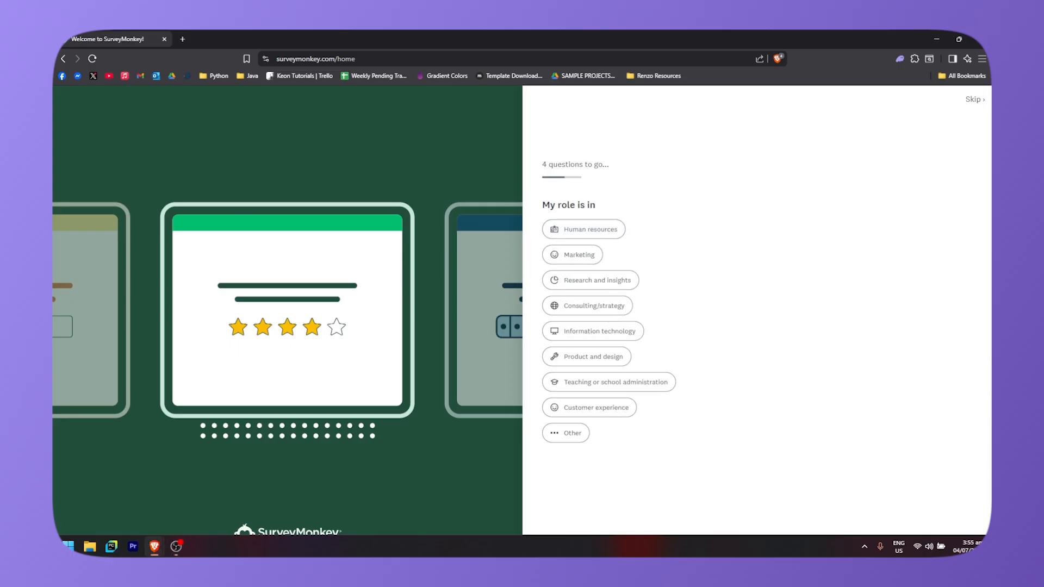
left_click(574, 358)
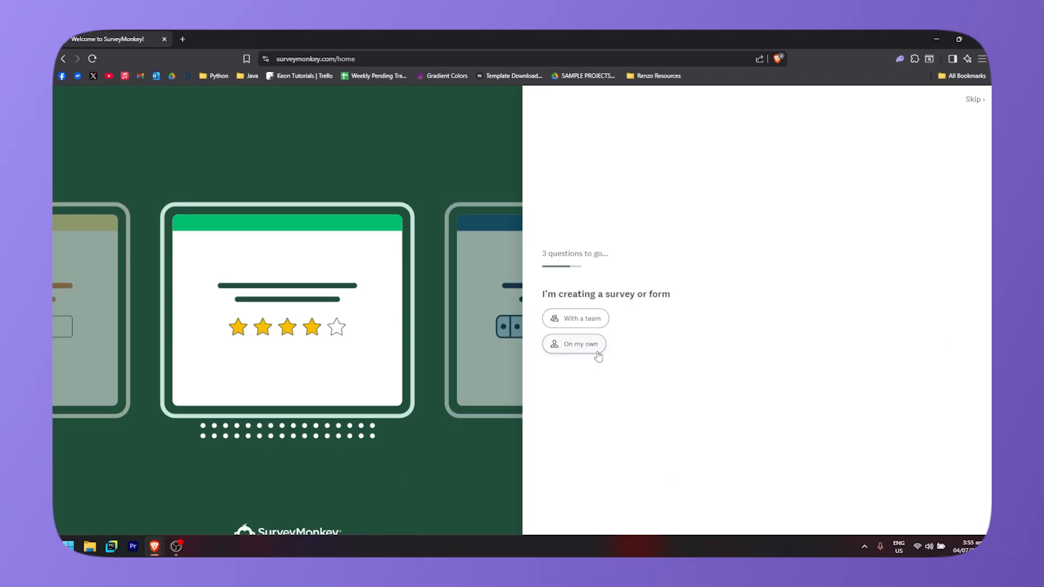
left_click(564, 349)
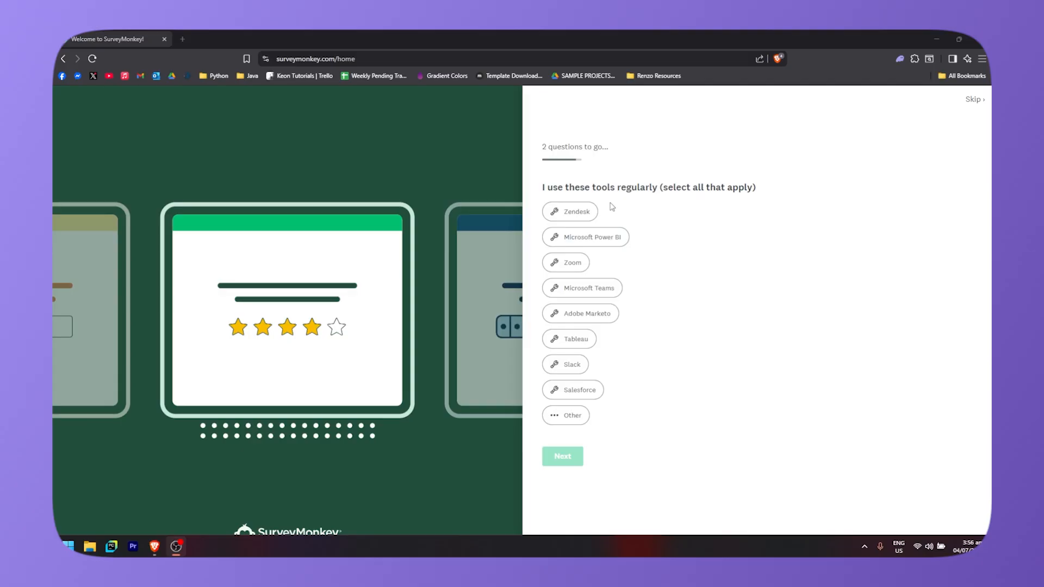
- Select Zoom and Microsoft Teams as regular tools and Social media as where you heard about SurveyMonkey
left_click(569, 264)
left_click(589, 290)
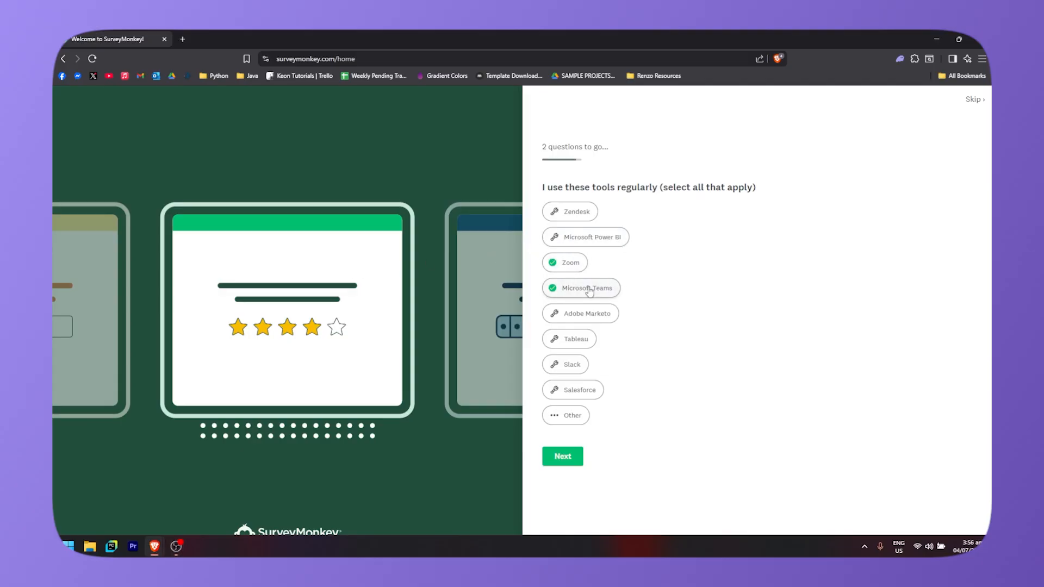
left_click(579, 369)
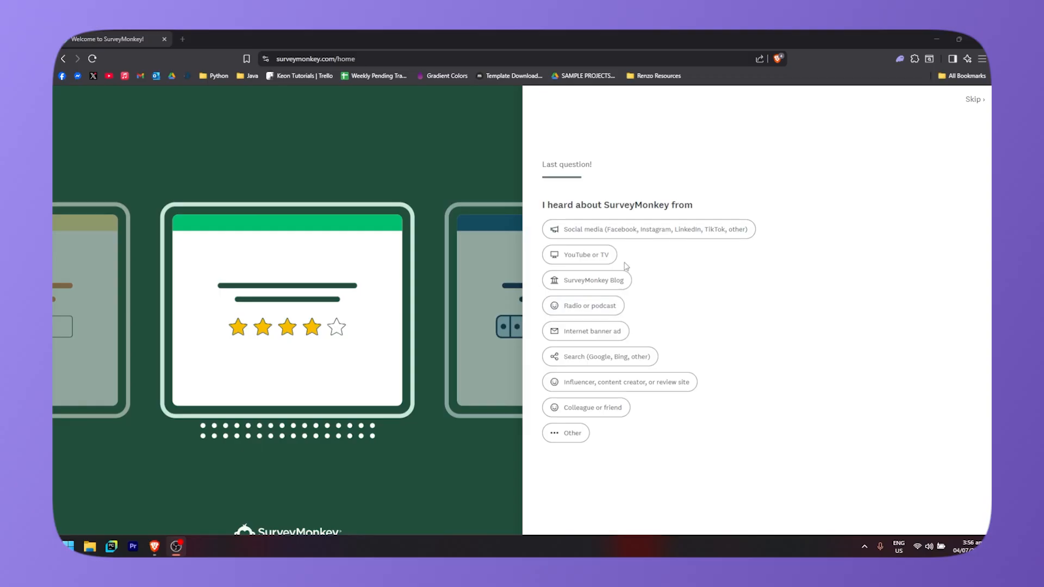
left_click(597, 236)
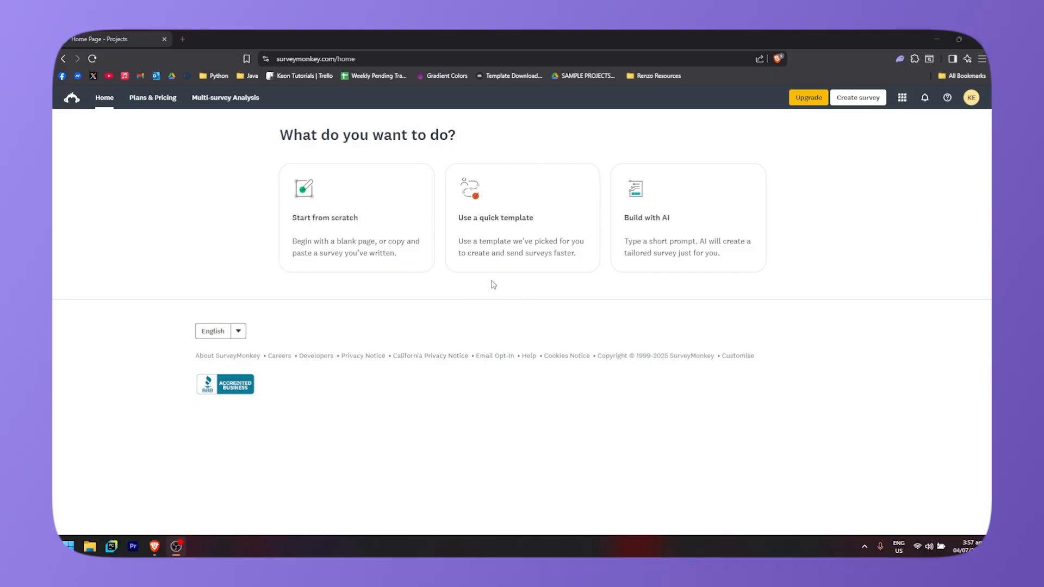
- Start a new survey from the Customer Satisfaction Template quick template
left_click(509, 209)
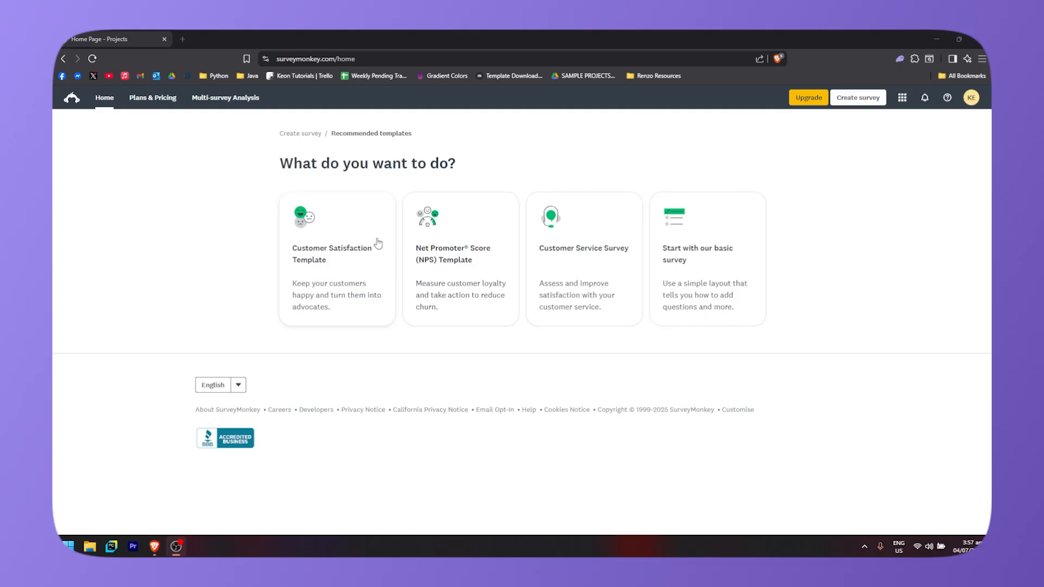
left_click(343, 267)
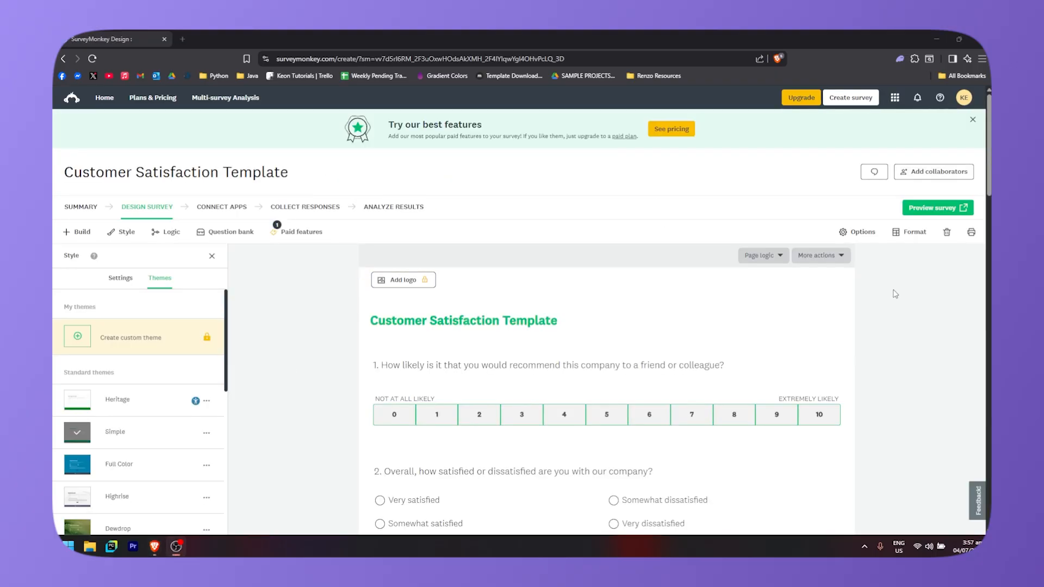
- Scroll through the template's questions to review the survey content
scroll(317, 334, "down", 5)
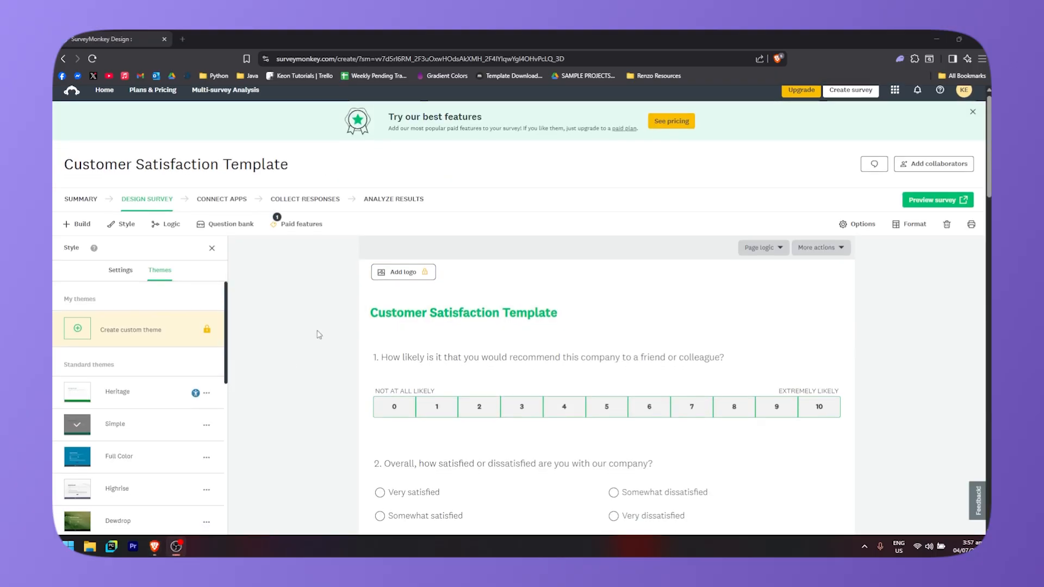
scroll(473, 357, "up", 2)
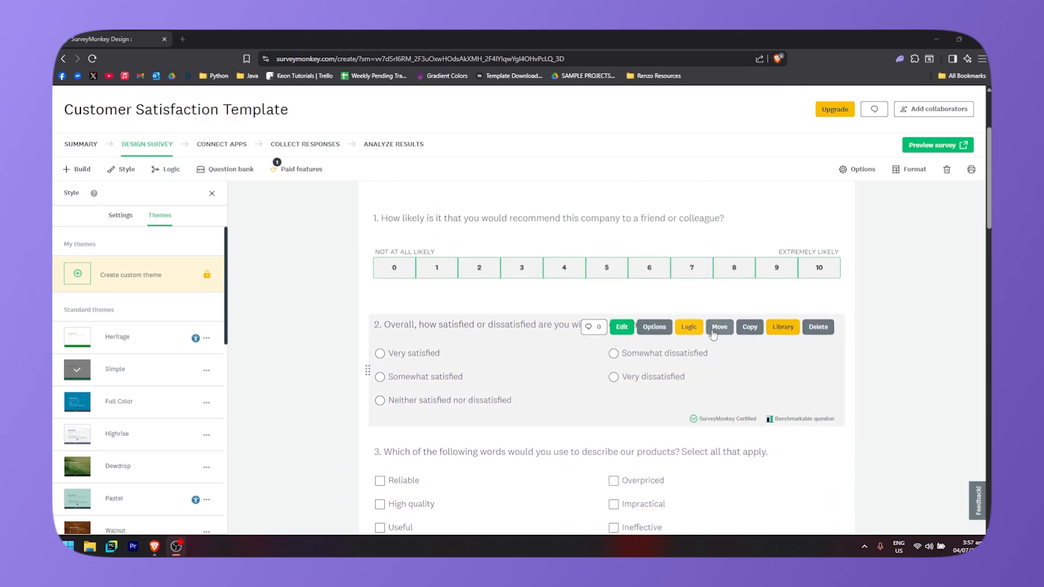
scroll(449, 366, "down", 2)
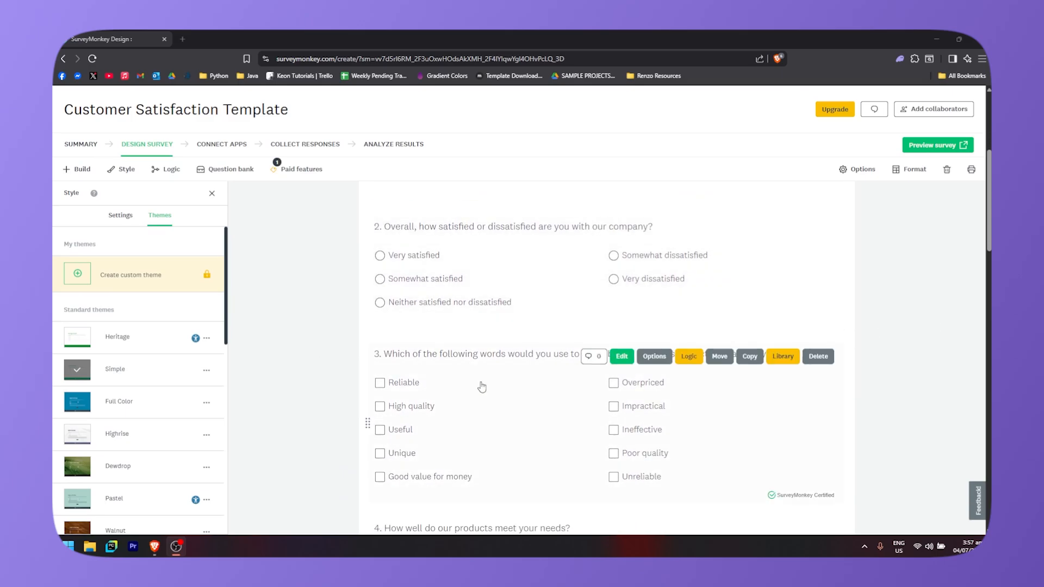
scroll(479, 381, "down", 5)
scroll(341, 354, "up", 6)
scroll(341, 354, "down", 10)
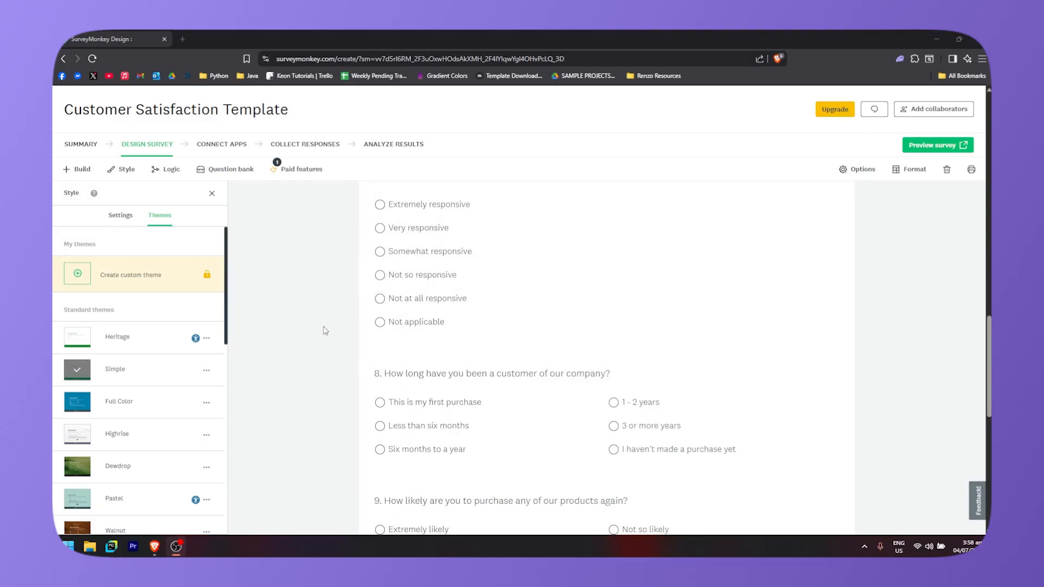
scroll(326, 351, "down", 5)
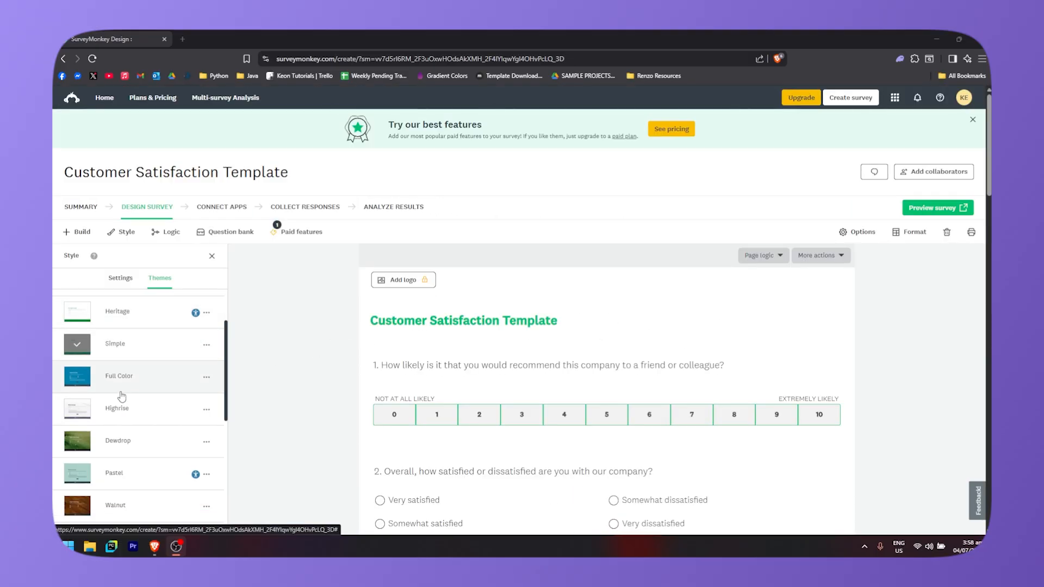
- Try the Full Color, Highrise and Dewdrop themes before reapplying the Simple theme
left_click(141, 387)
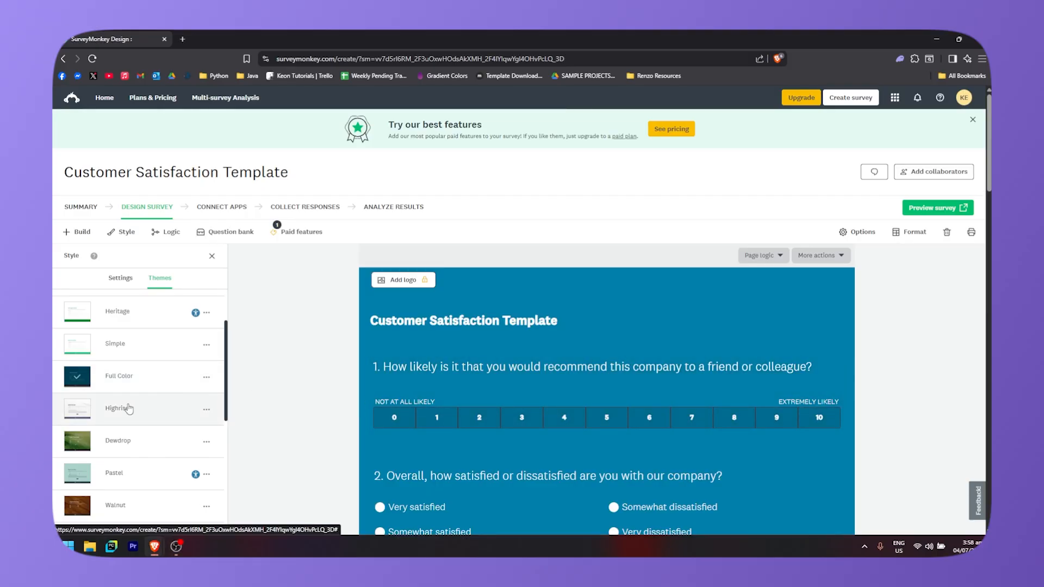
left_click(155, 419)
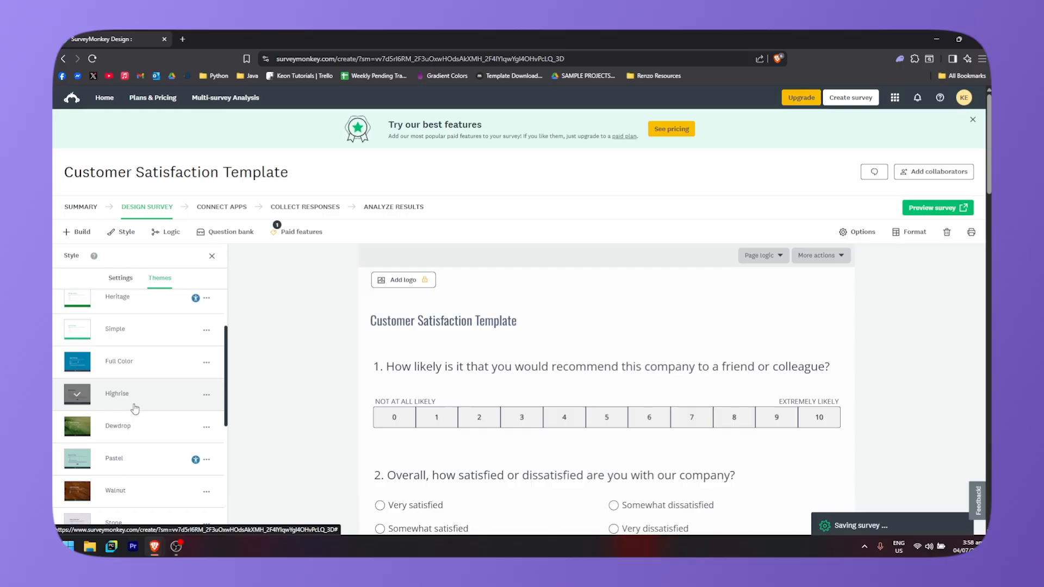
left_click(166, 429)
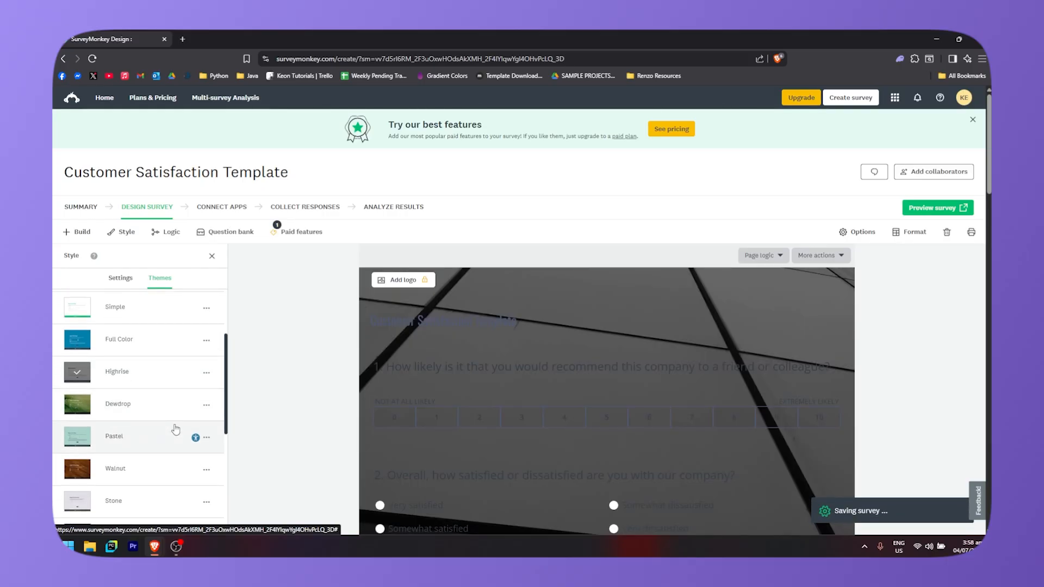
scroll(165, 421, "up", 4)
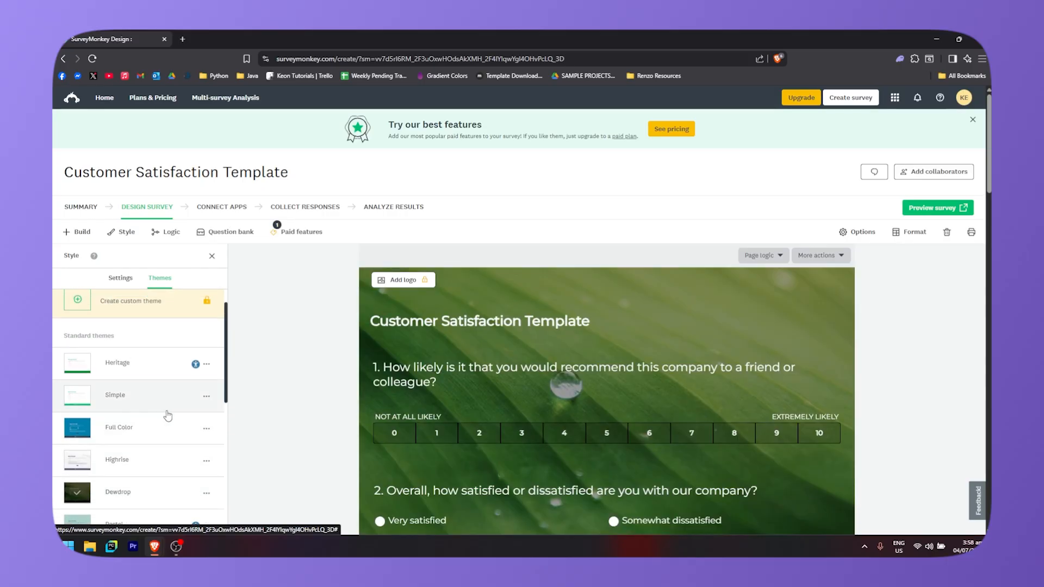
left_click(140, 422)
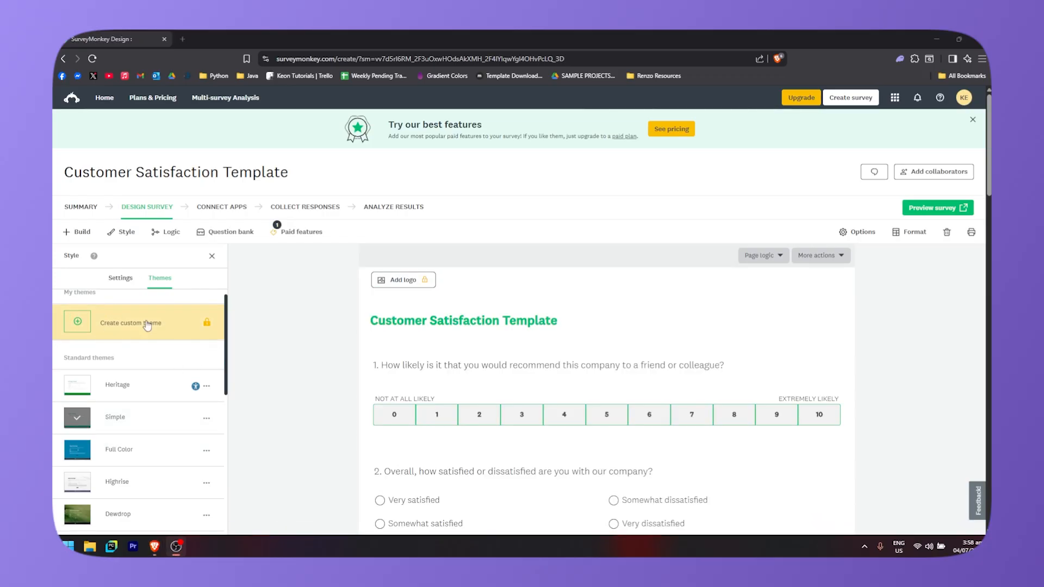
- View the style Settings options, close the style panel and review the survey page
left_click(119, 278)
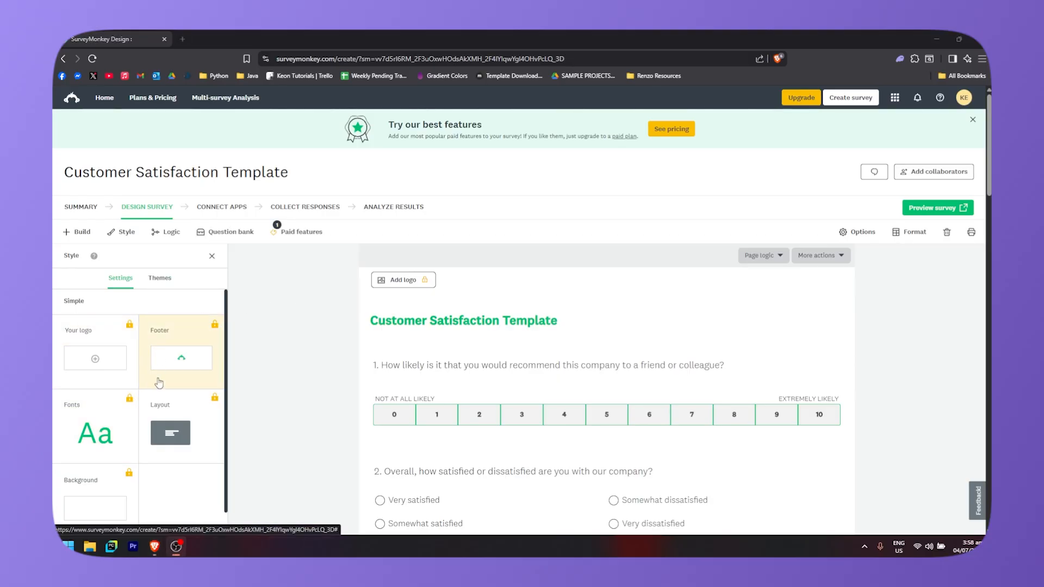
scroll(144, 378, "down", 1)
left_click(156, 280)
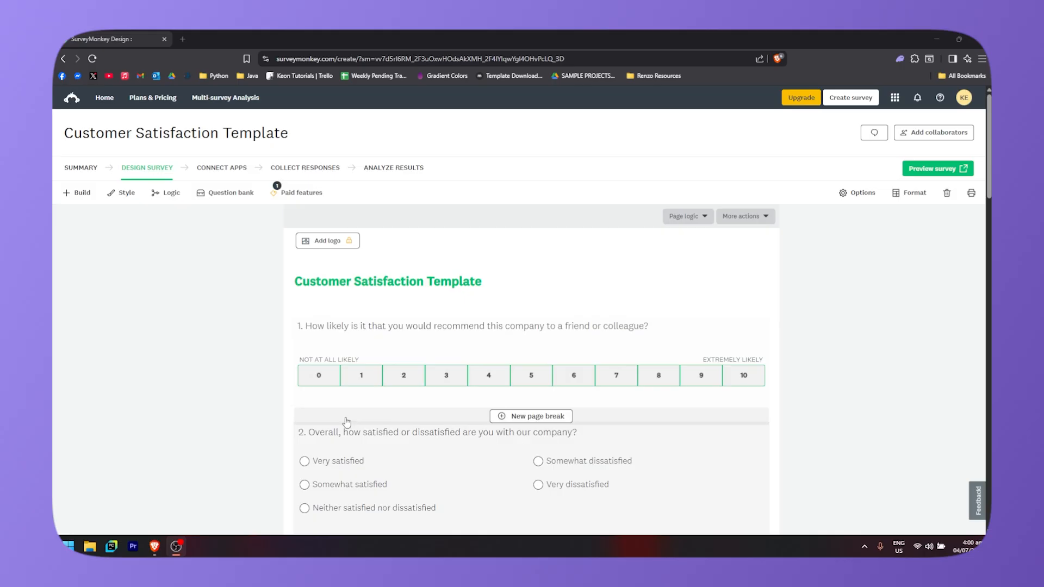
scroll(405, 354, "down", 3)
scroll(405, 336, "up", 3)
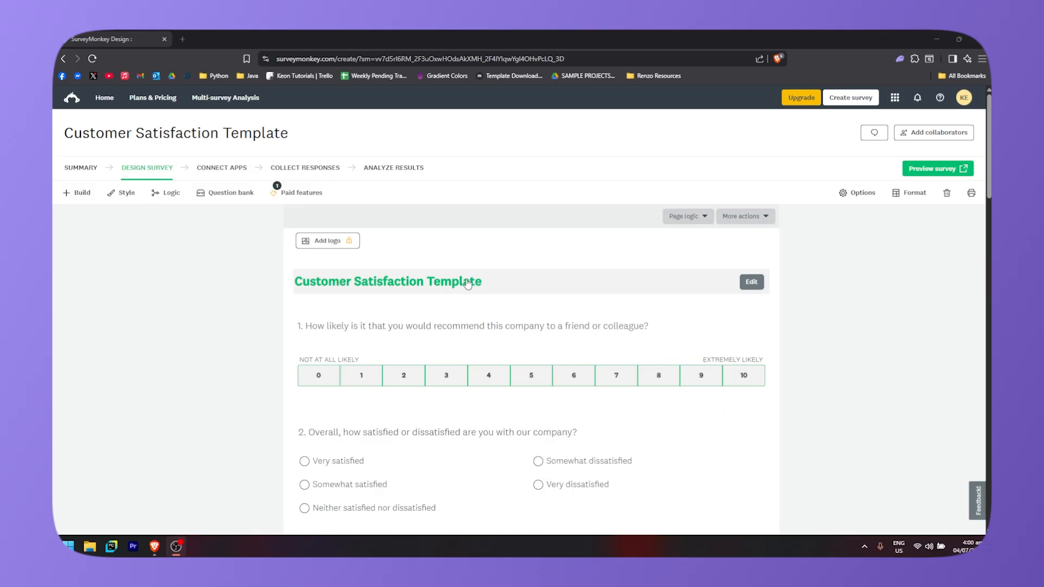
- Edit the survey title and replace it with Customer Feedback Form
left_click(488, 282)
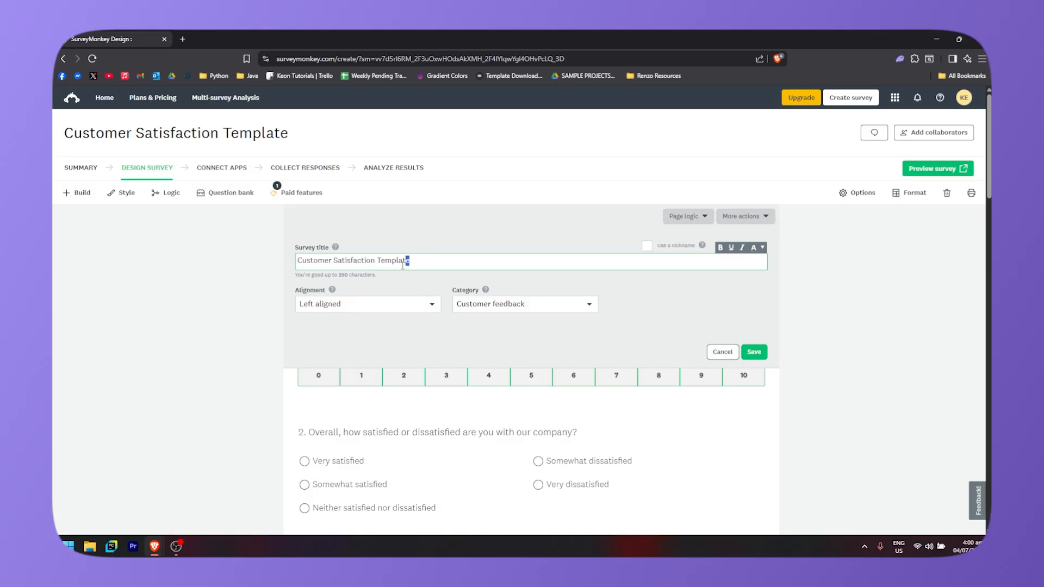
left_click_drag(402, 265, 278, 272)
type("Cust")
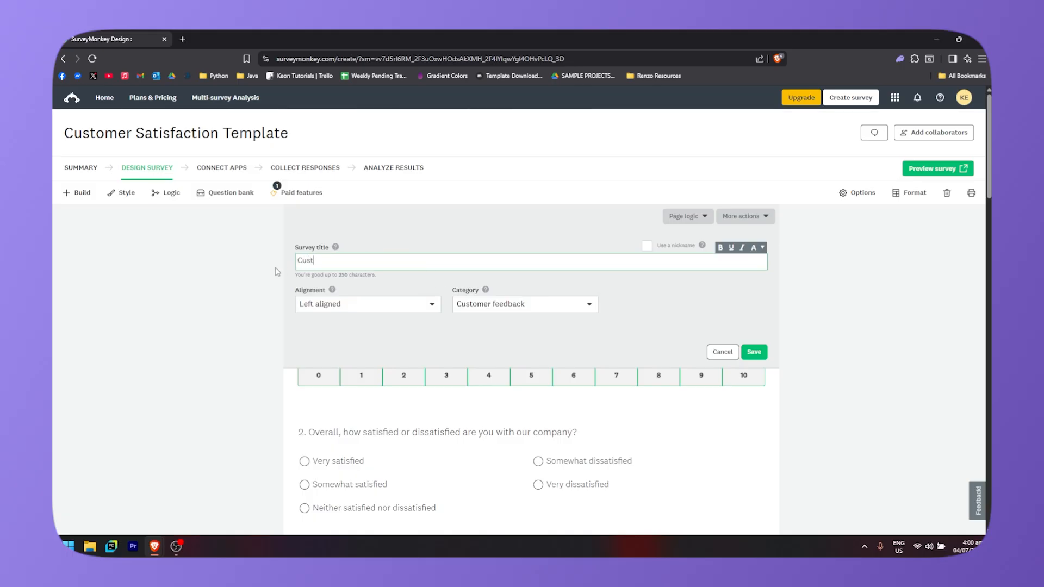
type("omer Feedback Form")
- Keep Left aligned alignment and the Customer feedback category, then save the title changes
left_click(396, 308)
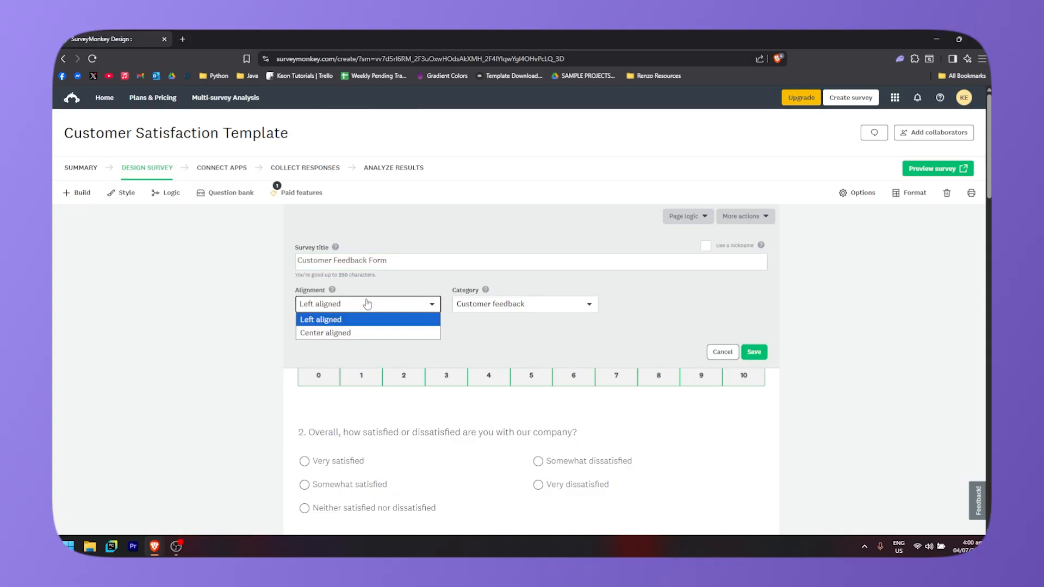
left_click(427, 305)
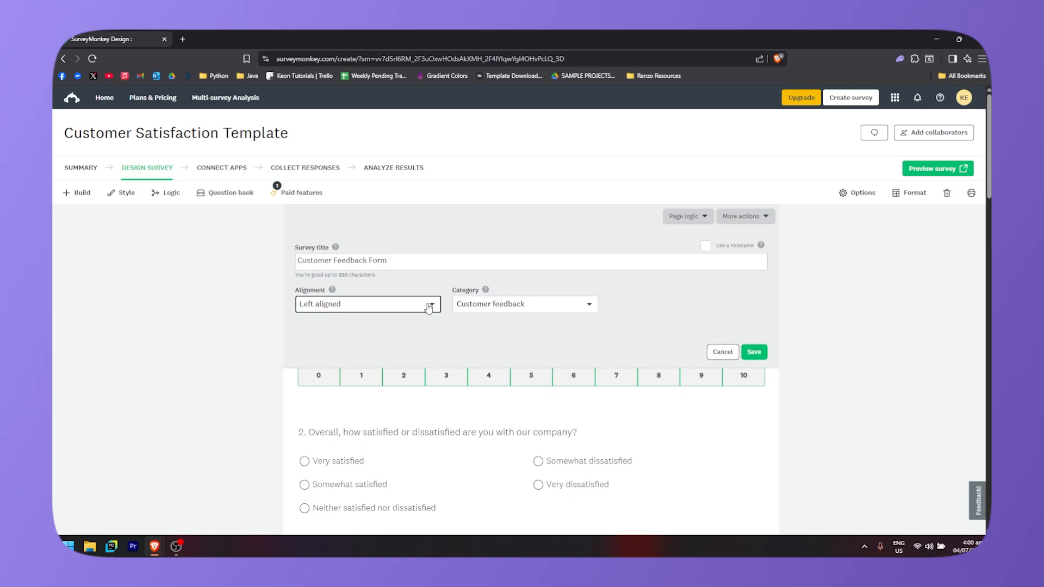
left_click(563, 308)
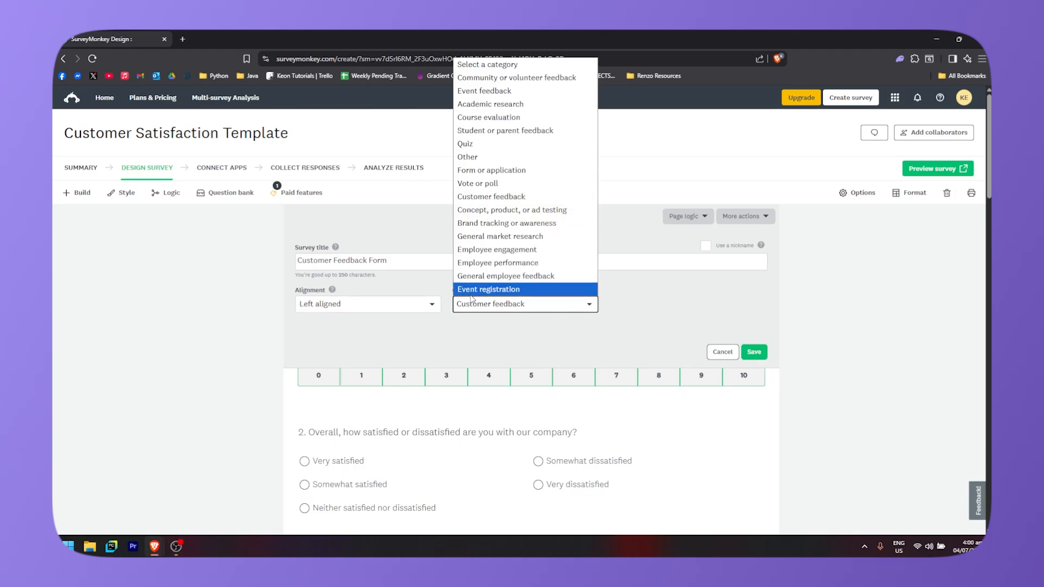
left_click(521, 310)
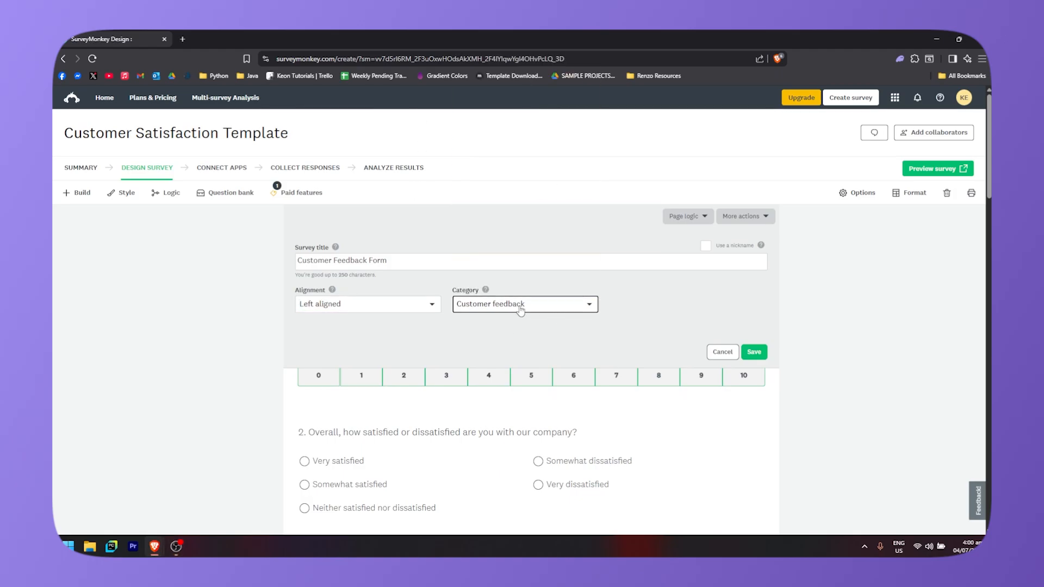
left_click(487, 291)
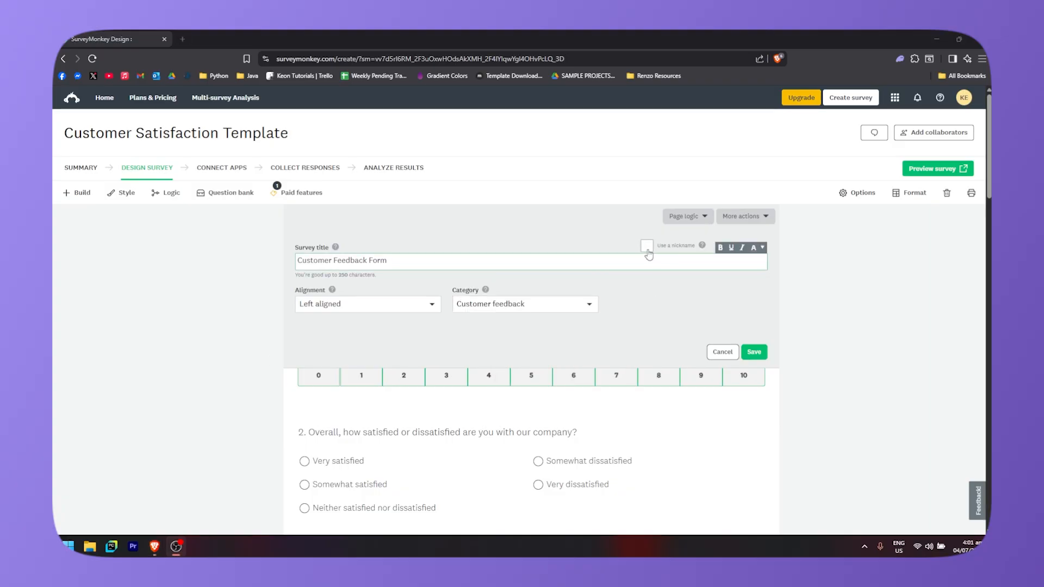
left_click(647, 247)
left_click(753, 353)
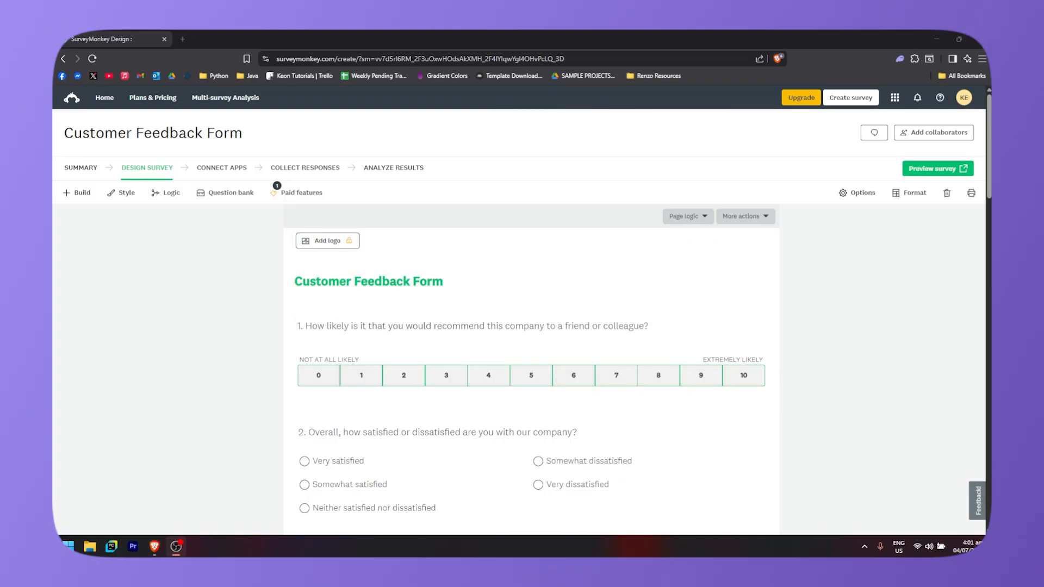
- Open the first question for editing and examine the company, brand, product or service wording options
scroll(492, 243, "down", 1)
scroll(462, 289, "up", 1)
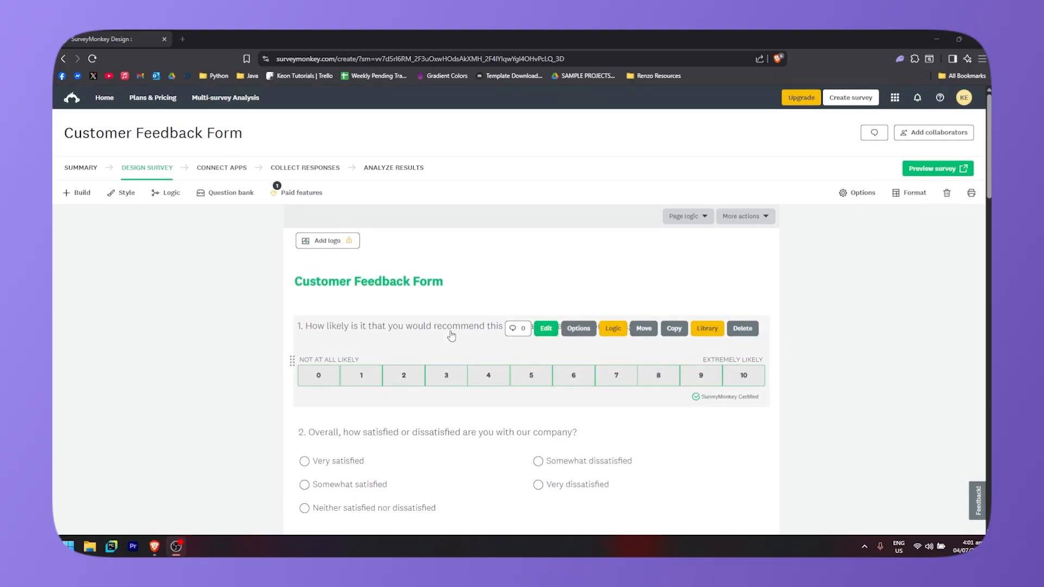
left_click(545, 329)
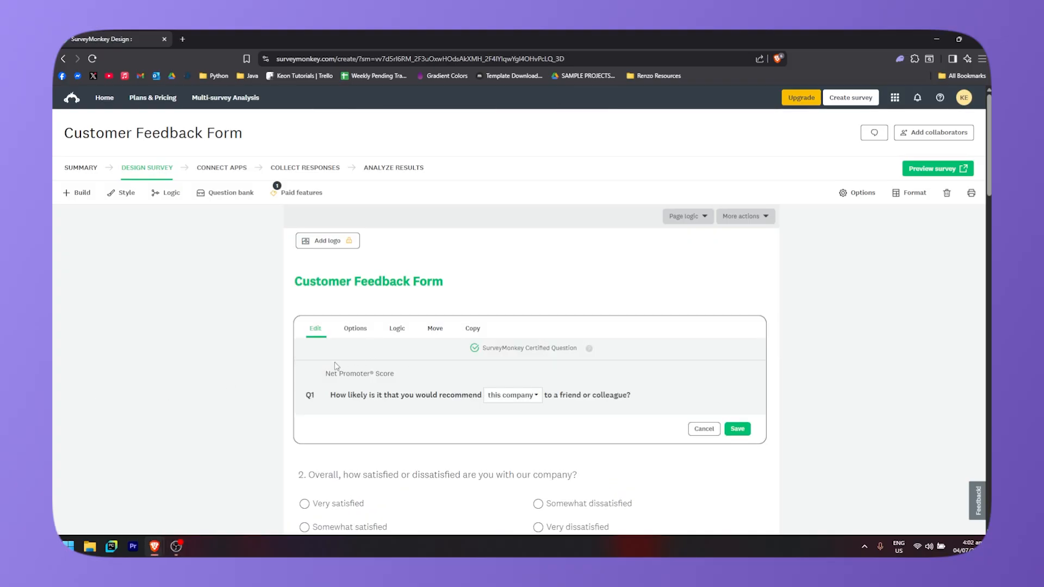
scroll(405, 344, "down", 1)
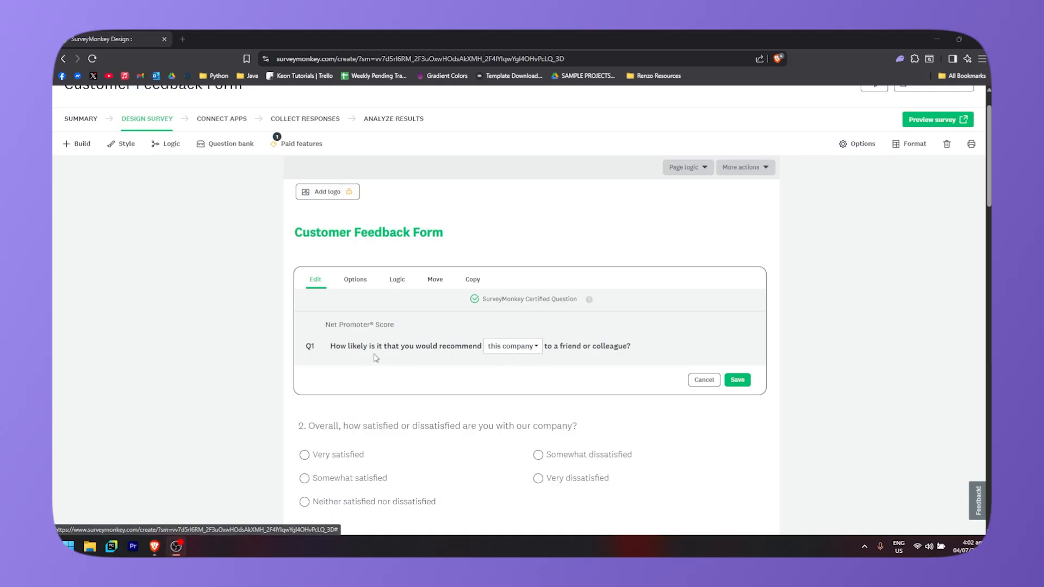
left_click(522, 350)
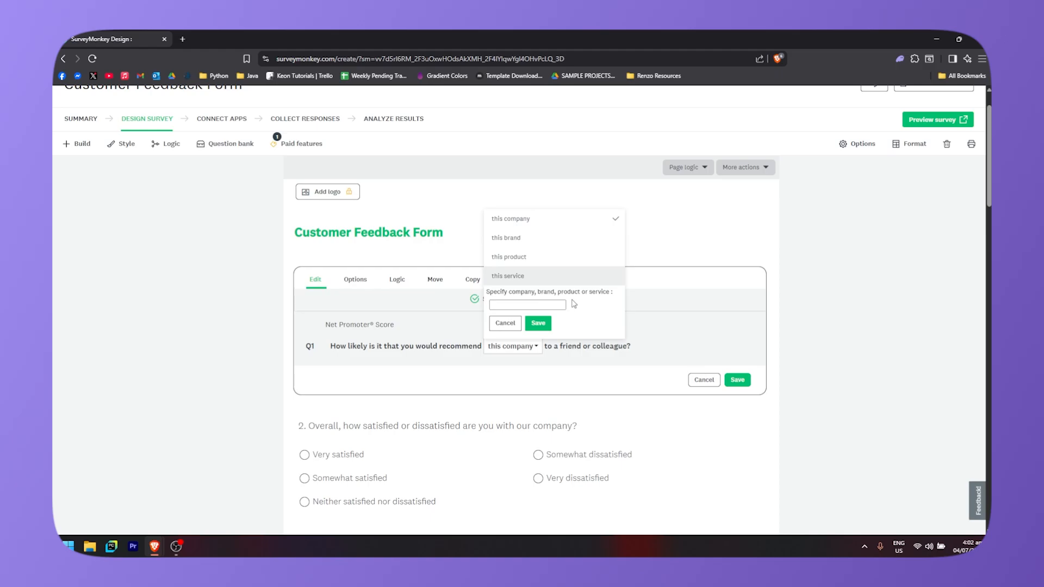
left_click(524, 303)
left_click(538, 325)
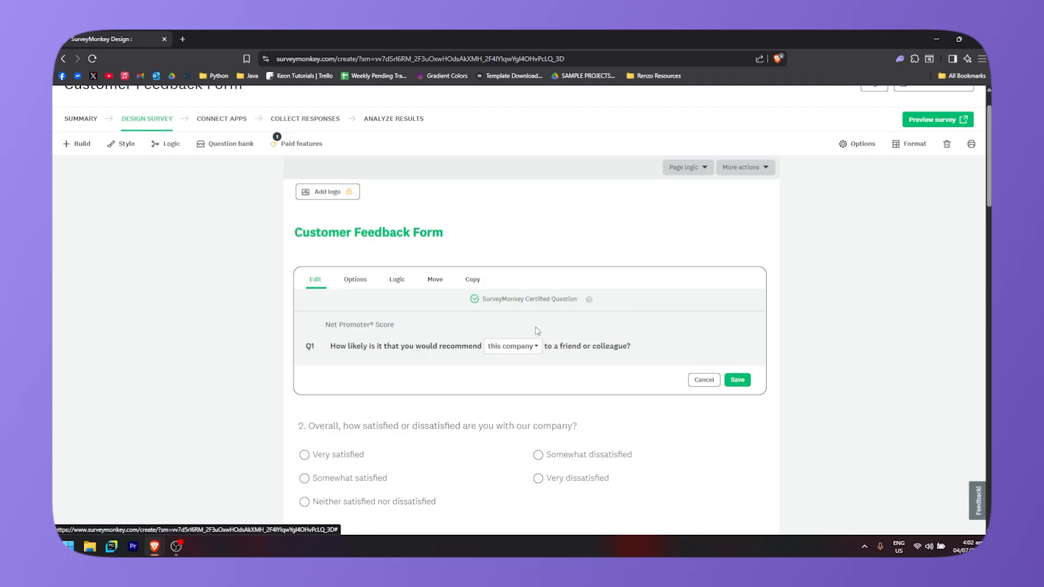
- Browse the first question's Options, Logic and Move settings without changing them
left_click(354, 280)
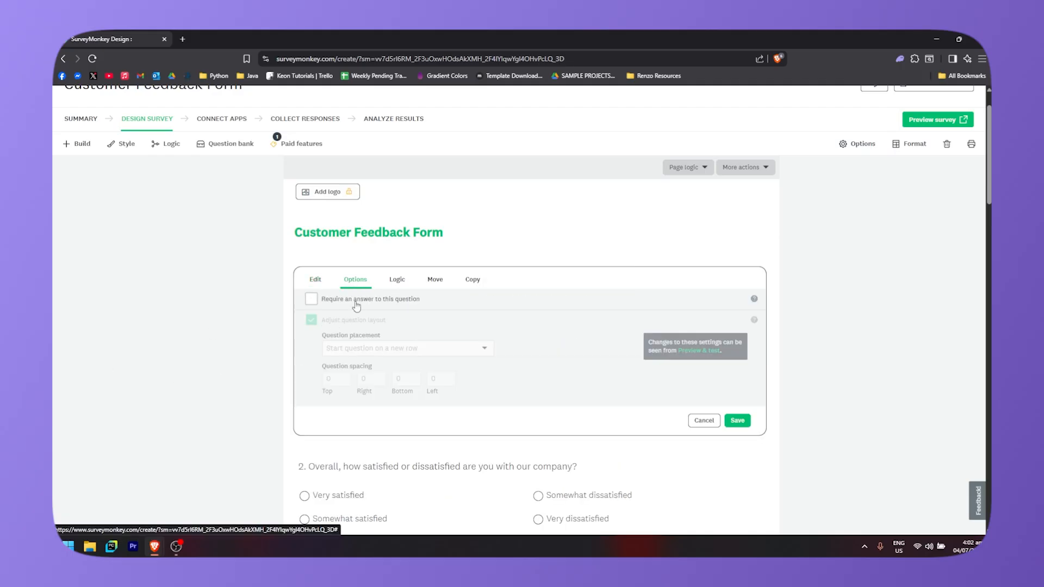
scroll(332, 318, "down", 2)
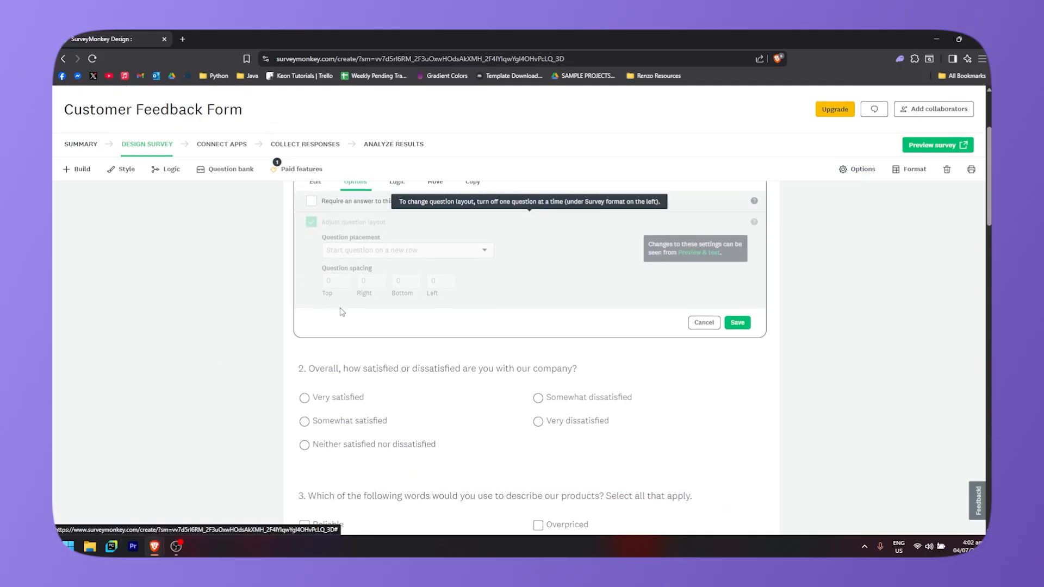
scroll(320, 294, "up", 2)
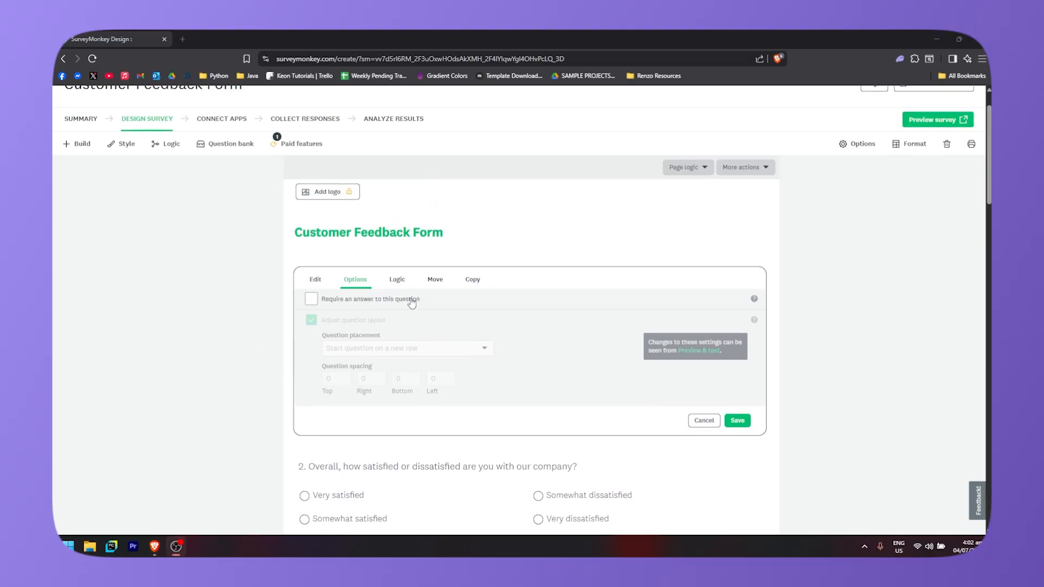
left_click(401, 283)
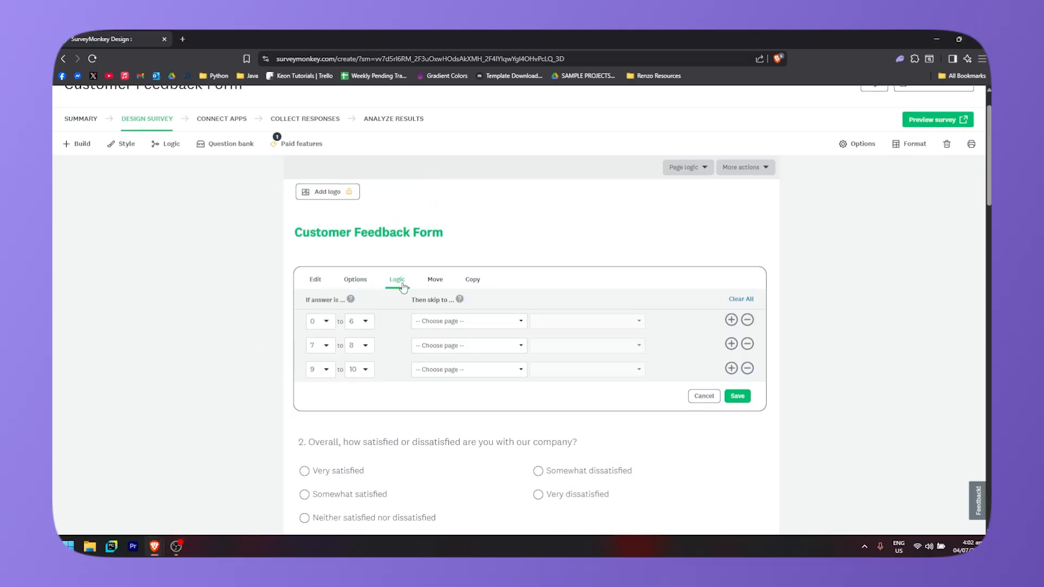
left_click(439, 284)
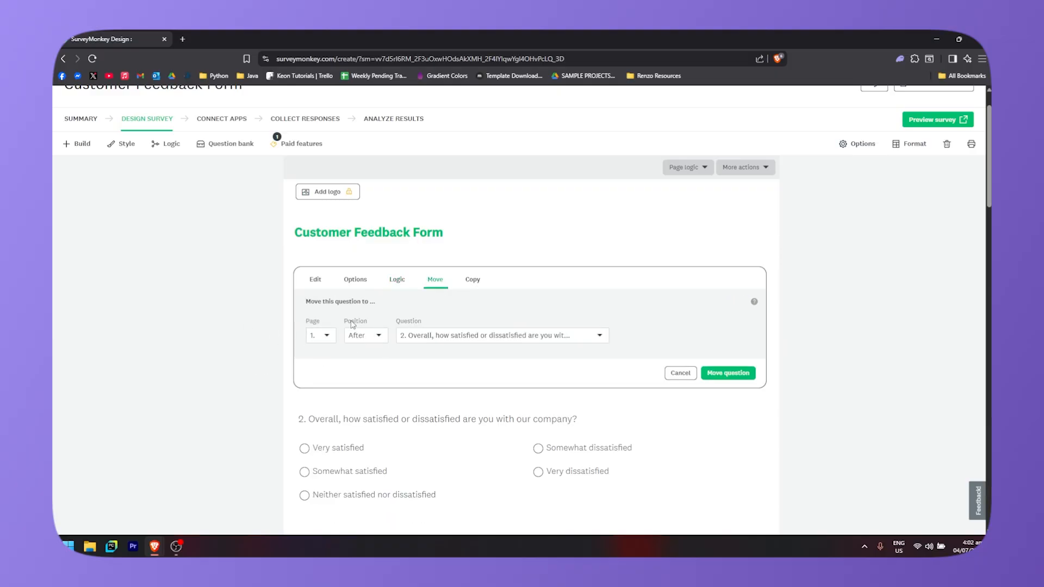
- Move the first question to page 1, positioned before question 2
scroll(321, 350, "down", 1)
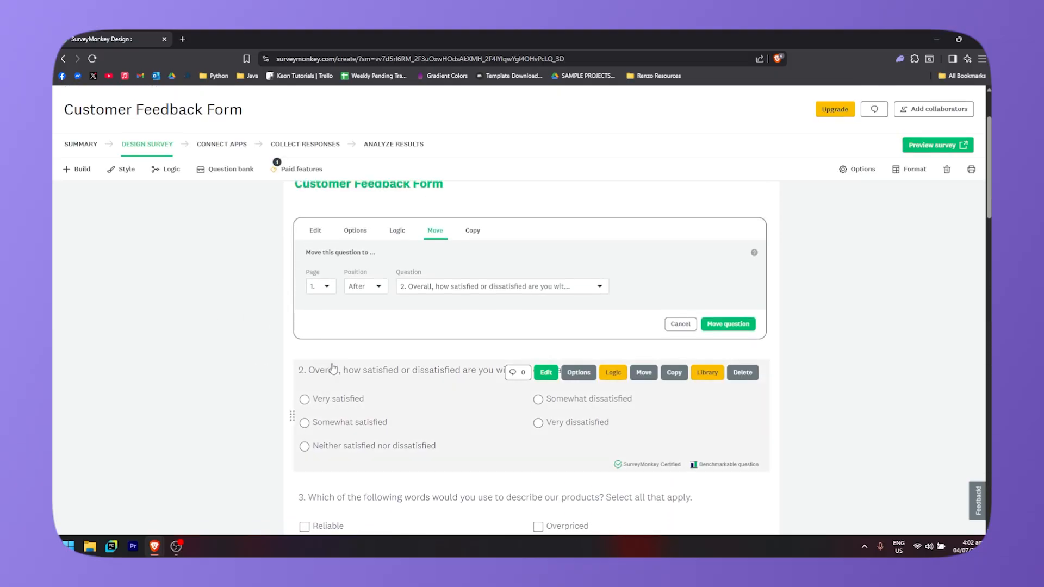
left_click(321, 287)
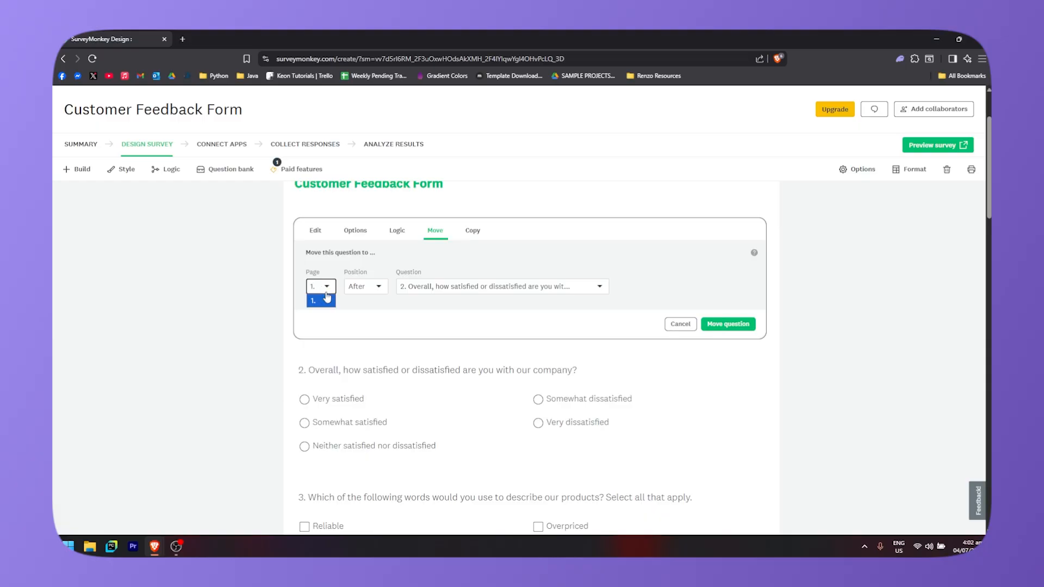
left_click(320, 297)
left_click(360, 290)
left_click(362, 310)
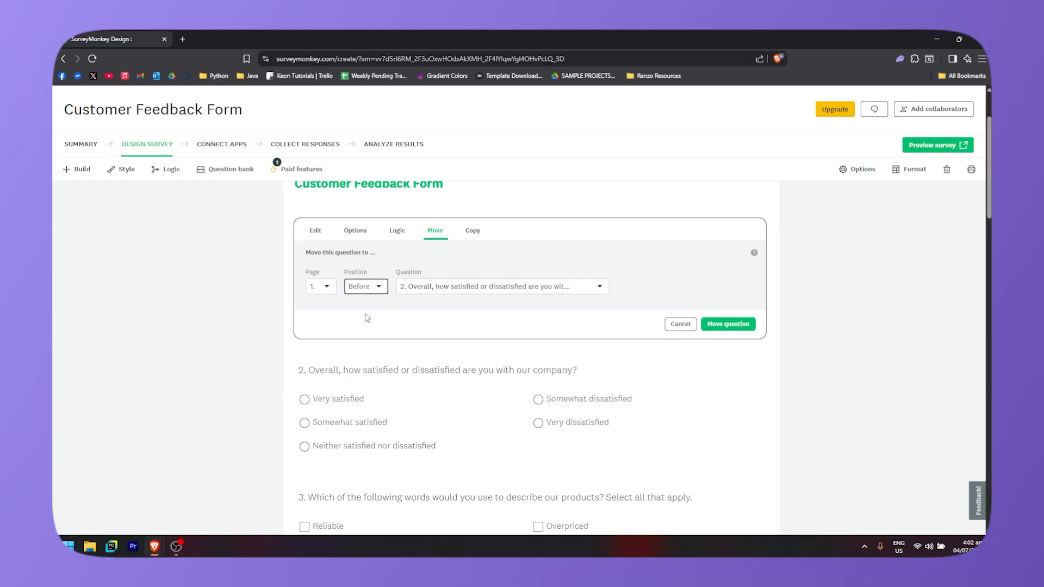
left_click(734, 329)
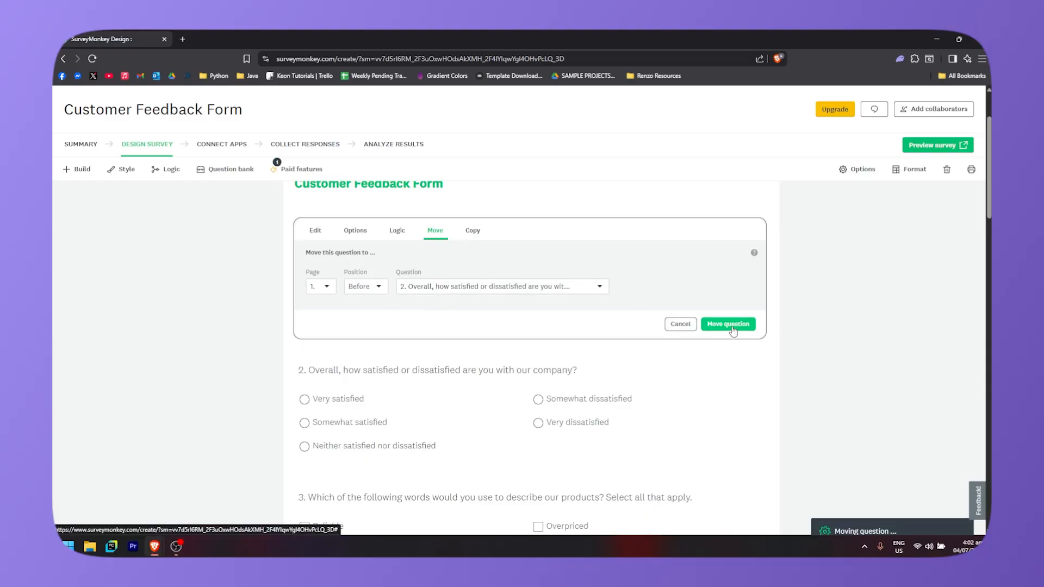
- Drag the recommendation question below question 2, then drag it back to the top
mouse_move(294, 268)
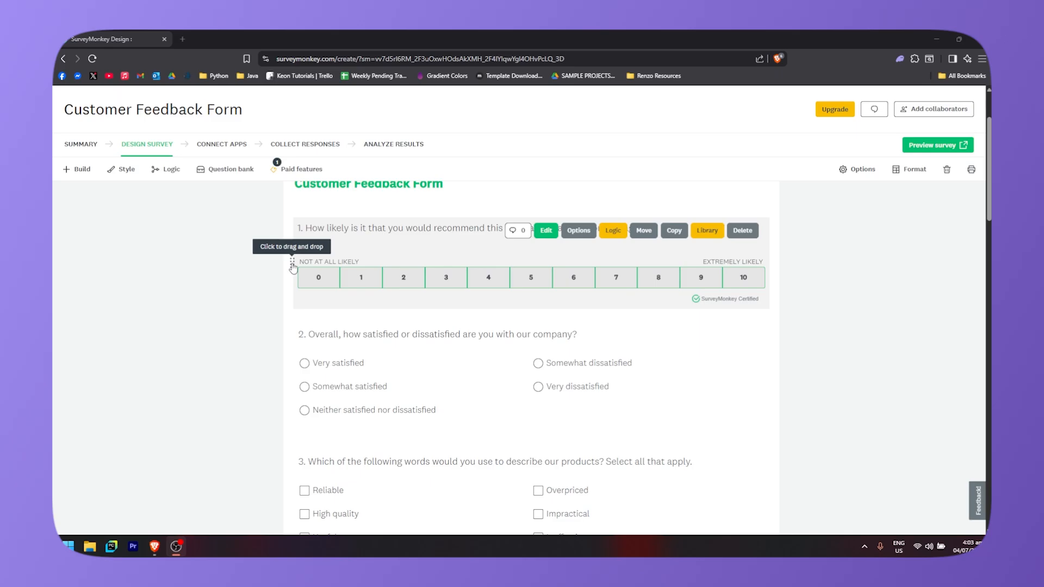
left_click_drag(293, 266, 295, 397)
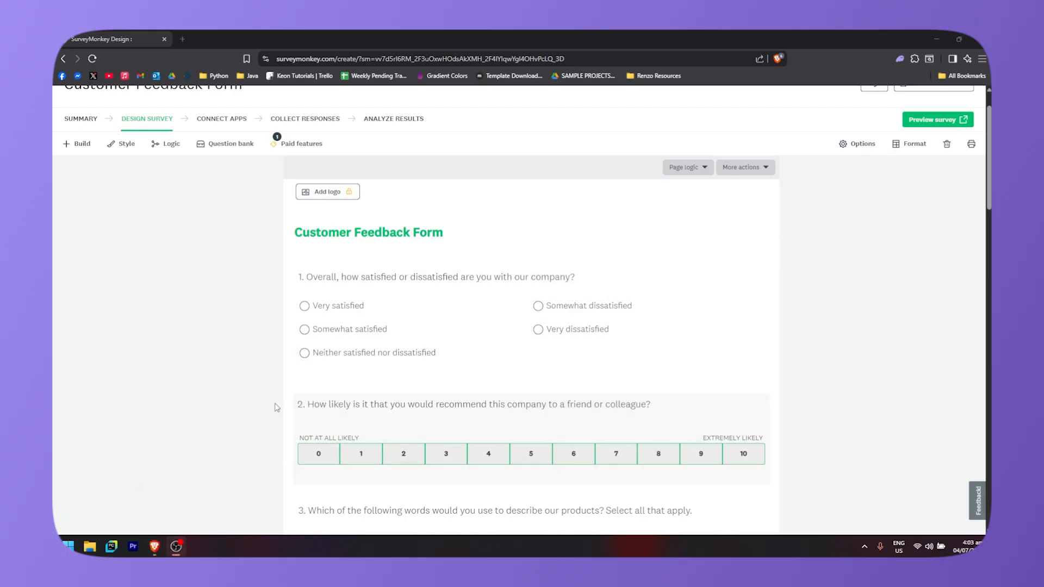
left_click_drag(293, 447, 293, 272)
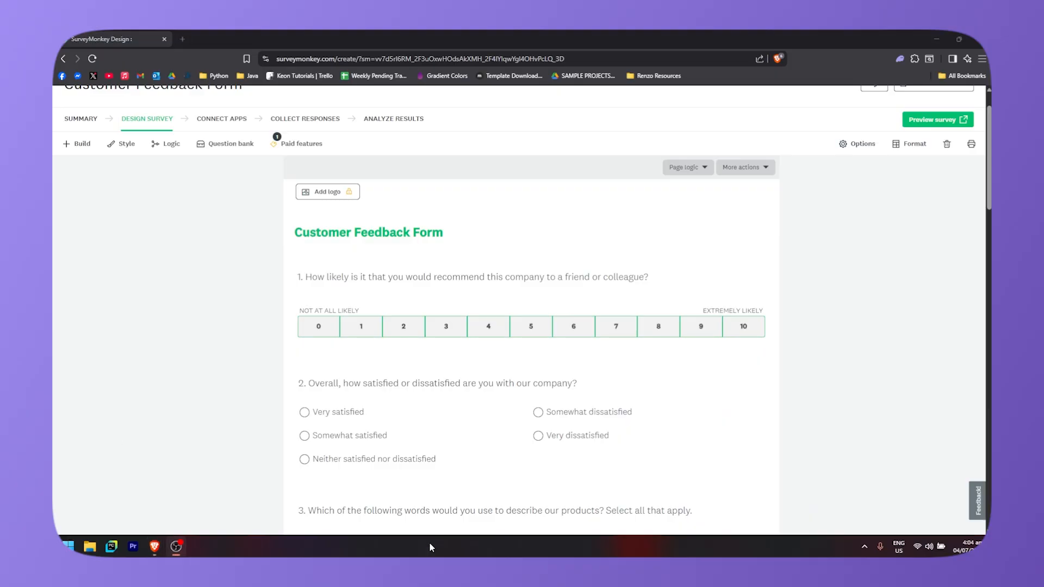
- Copy question 2 to page 1 right after itself, then delete the duplicated question
mouse_move(481, 520)
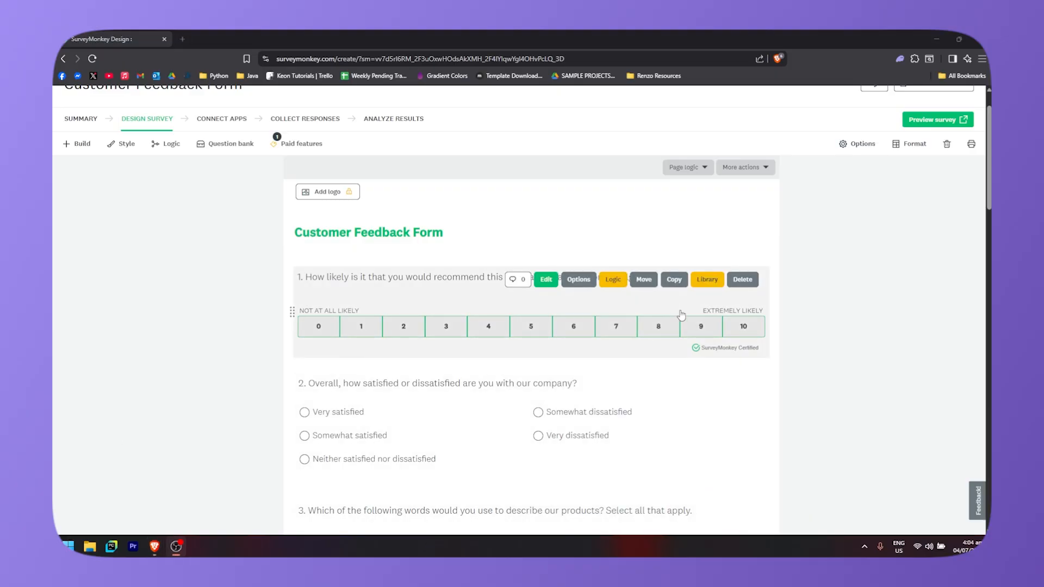
scroll(462, 346, "down", 2)
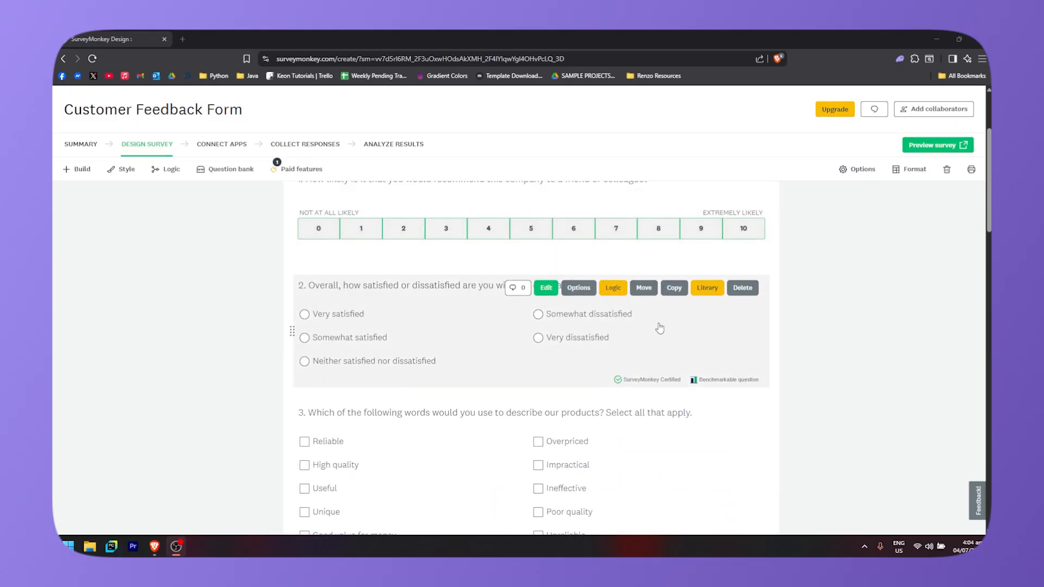
left_click(674, 288)
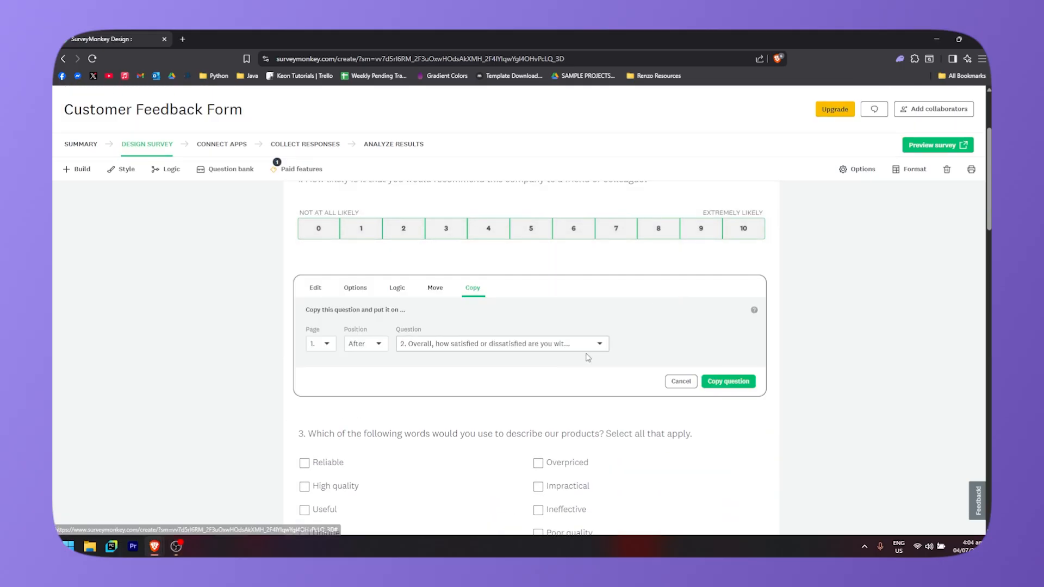
left_click(531, 344)
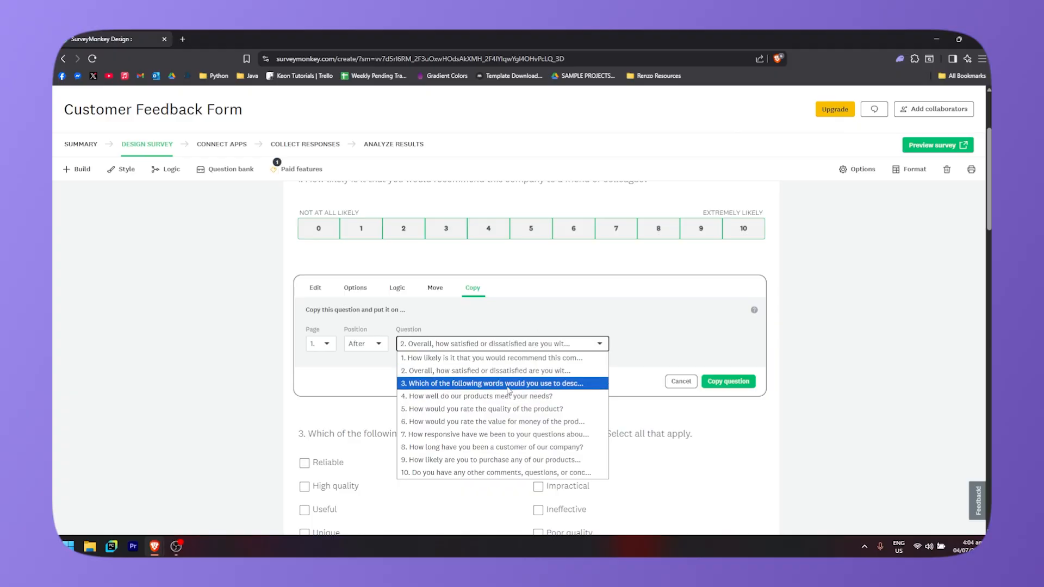
left_click(582, 343)
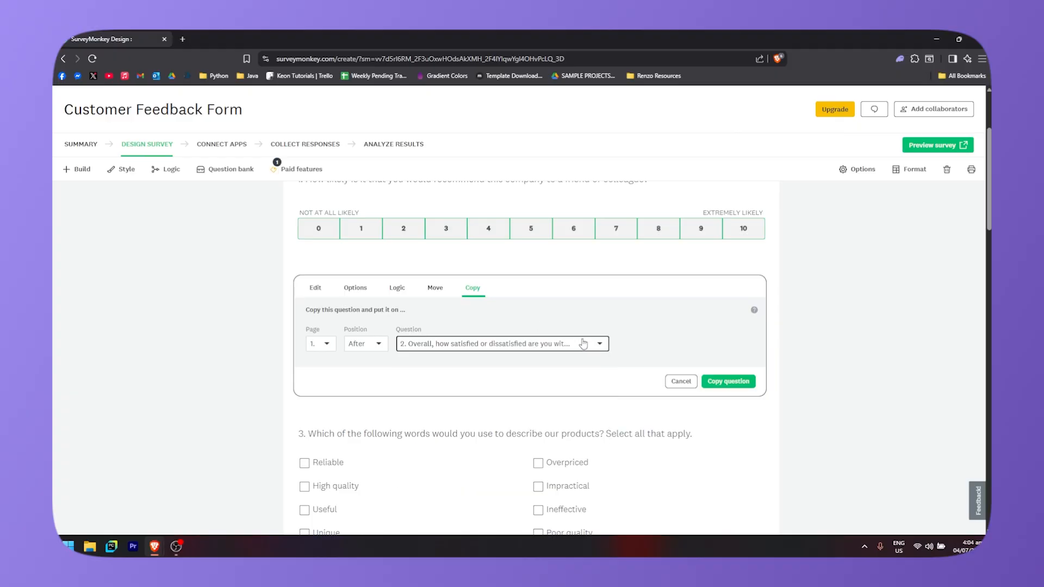
left_click(731, 383)
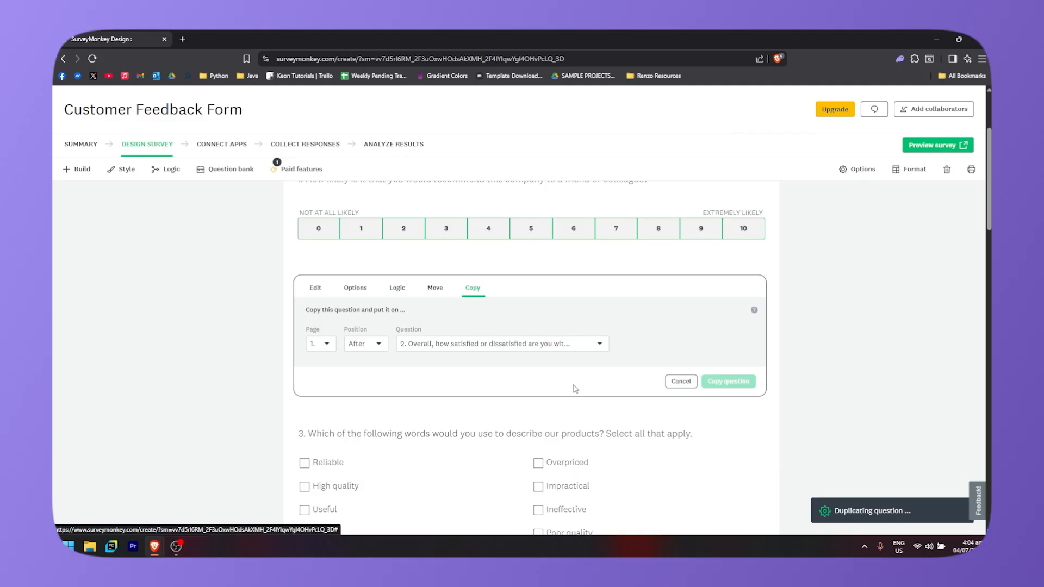
scroll(424, 368, "down", 3)
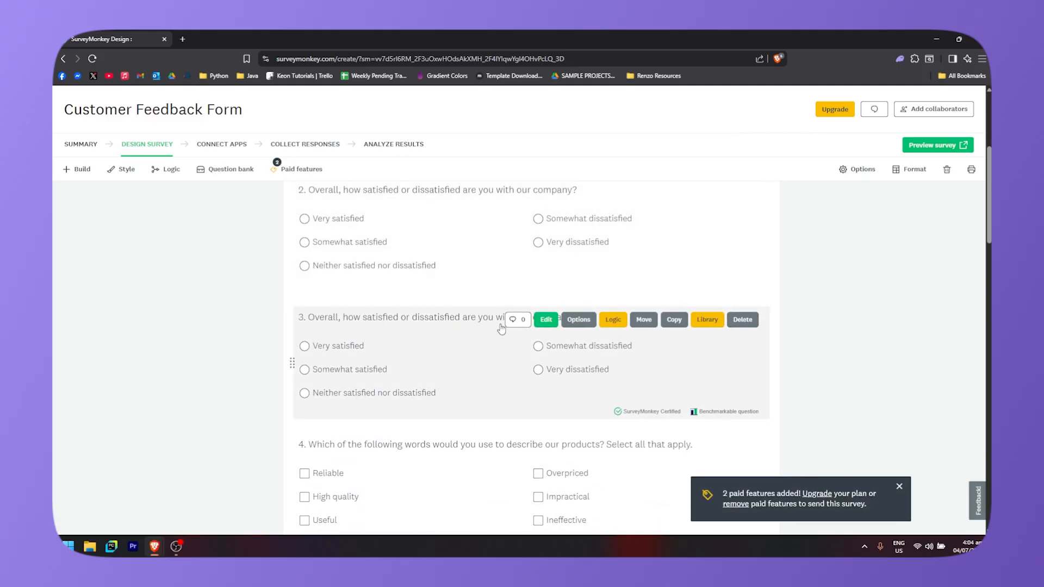
scroll(435, 345, "up", 1)
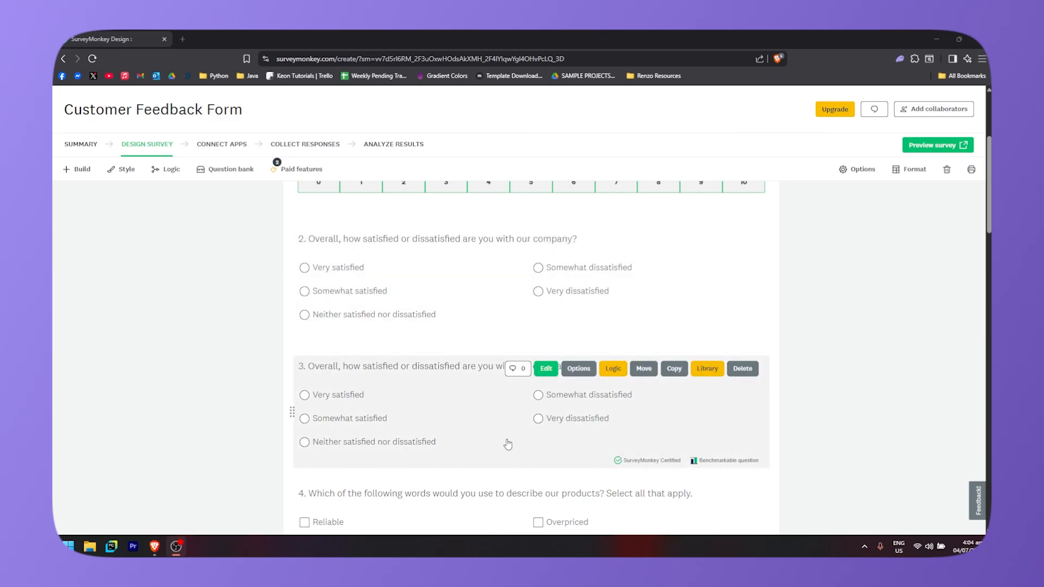
left_click(741, 372)
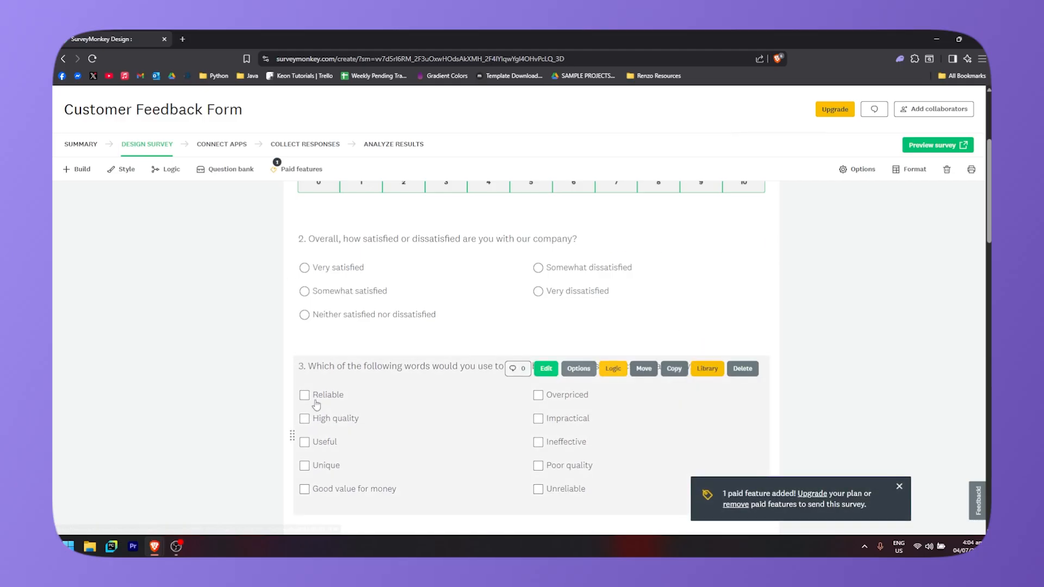
- Review the remaining survey questions down to the end of the page
scroll(450, 298, "down", 15)
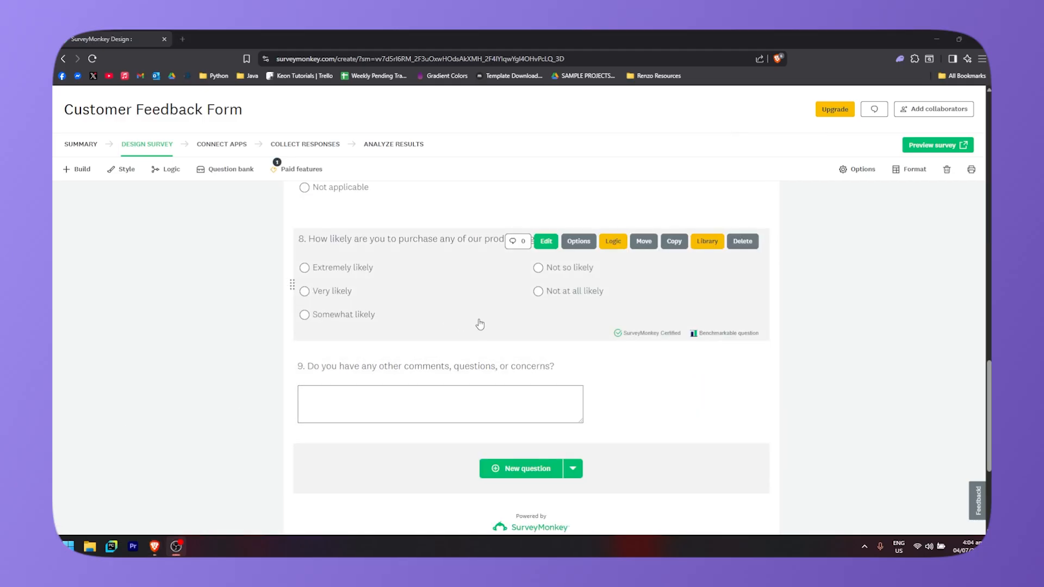
scroll(674, 321, "up", 15)
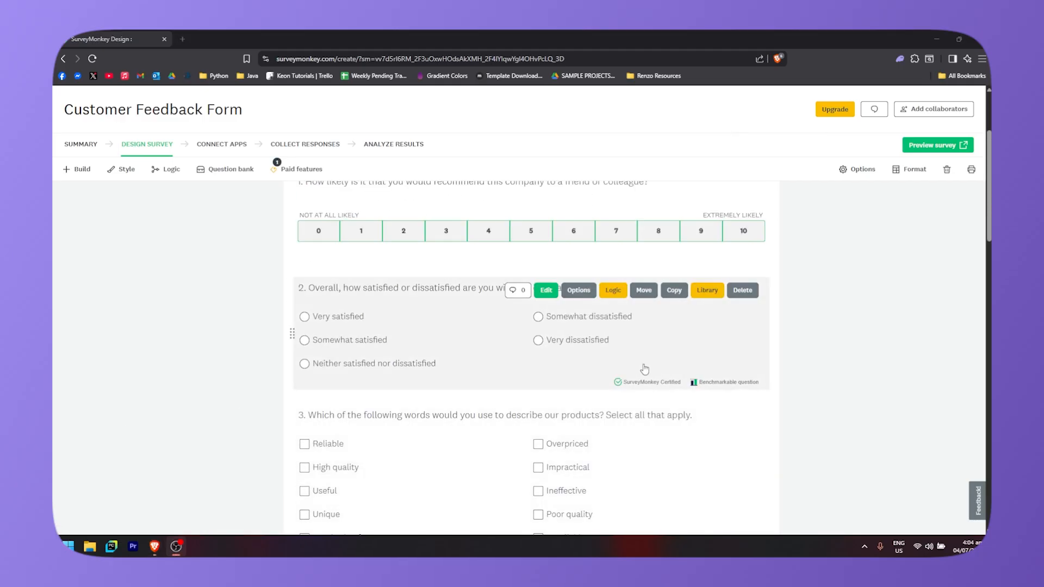
scroll(645, 370, "down", 15)
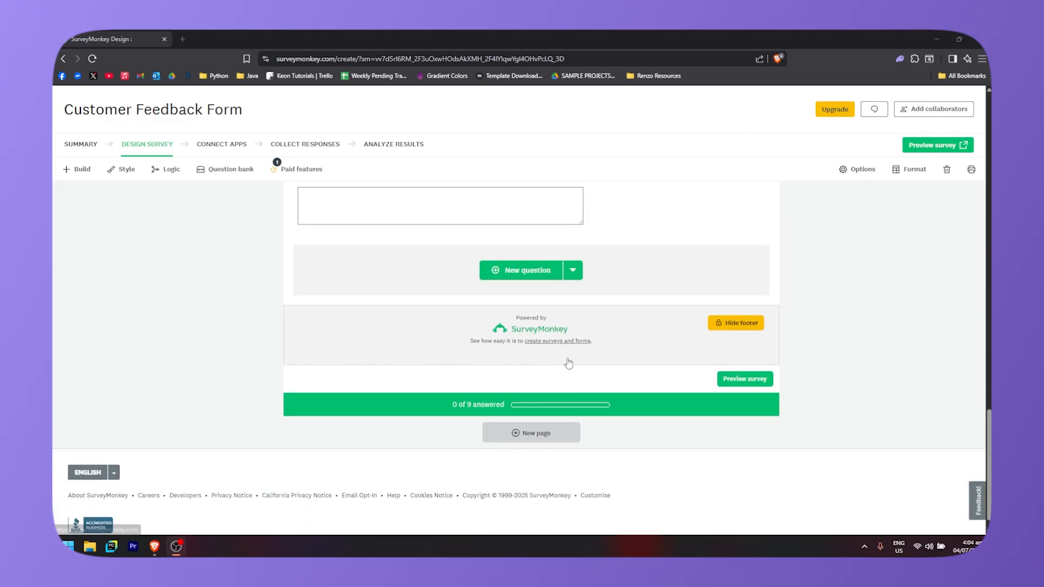
scroll(568, 363, "up", 2)
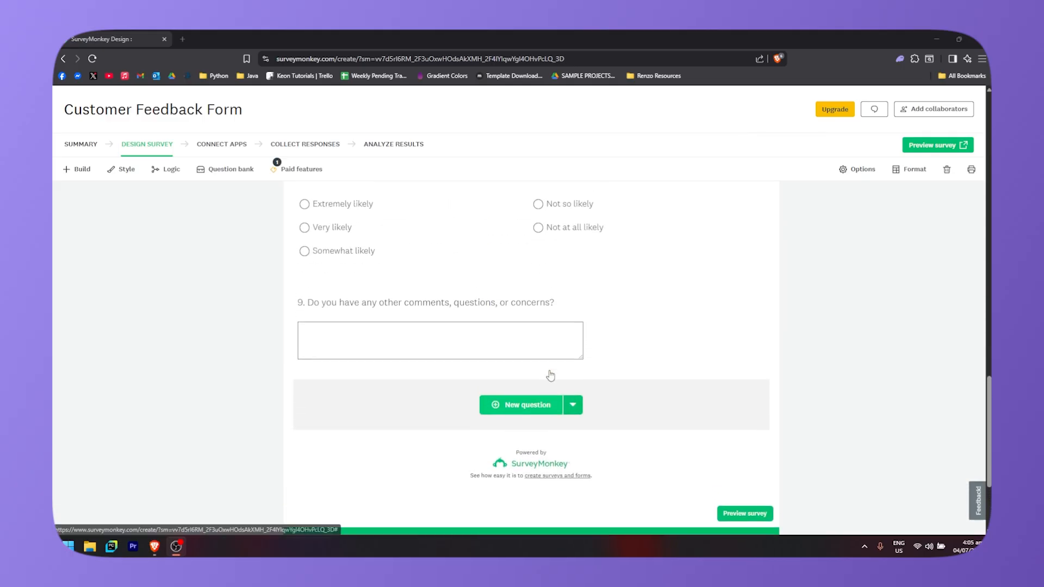
scroll(550, 375, "up", 1)
scroll(201, 274, "down", 3)
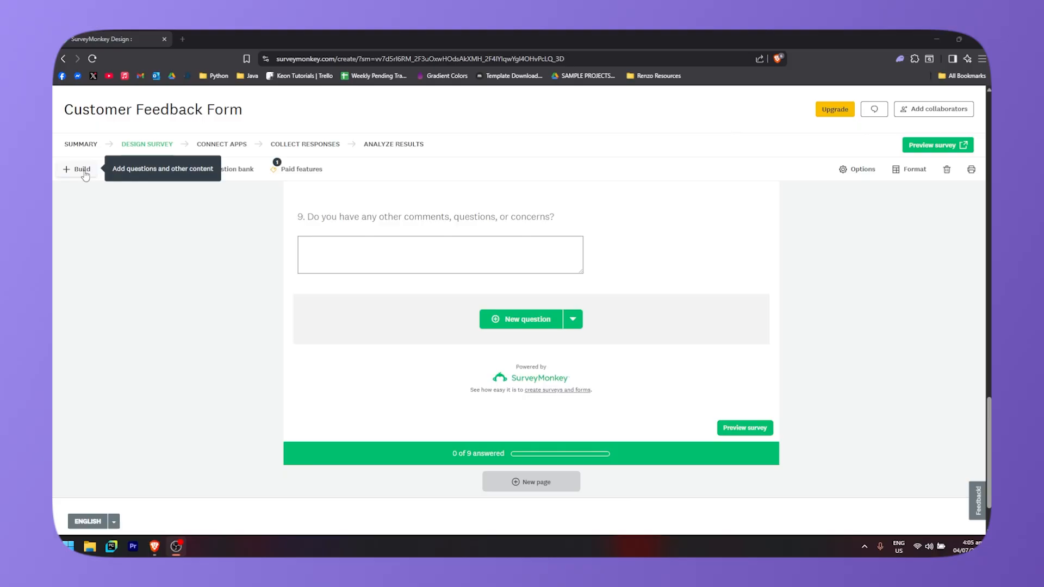
- Open the Build panel and browse the available question types
left_click(82, 170)
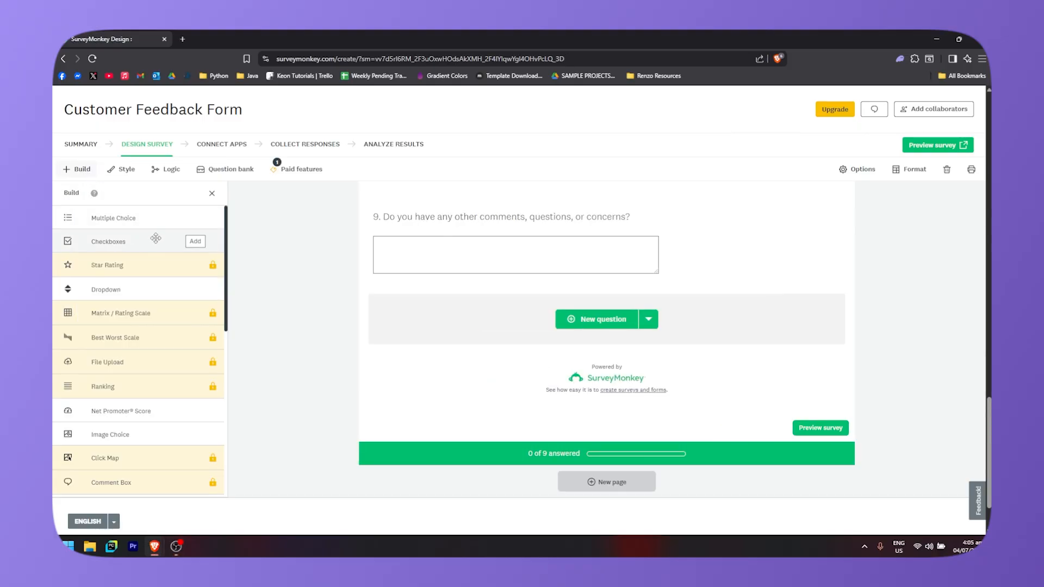
scroll(117, 268, "down", 1)
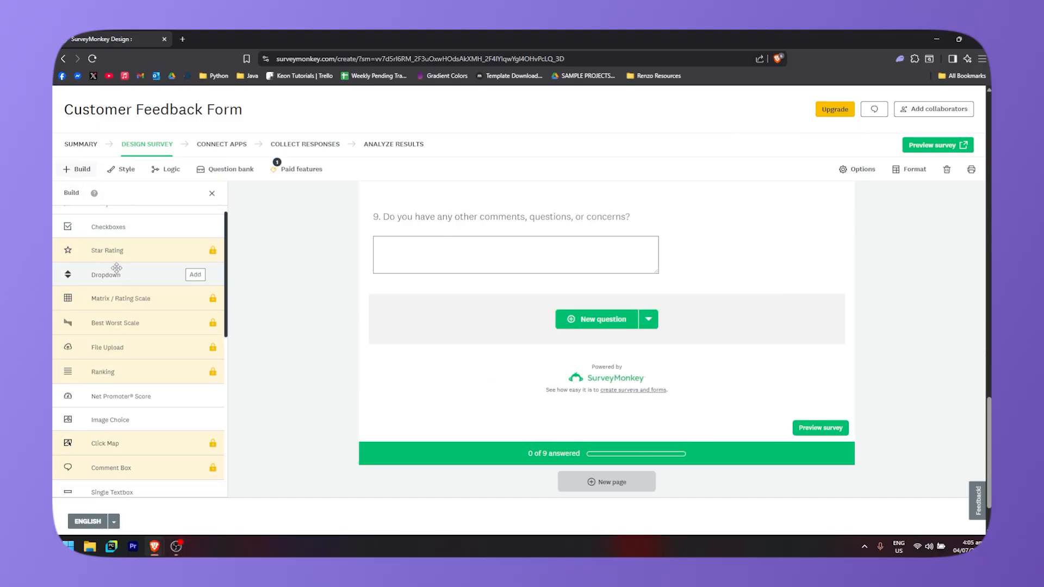
scroll(134, 260, "up", 1)
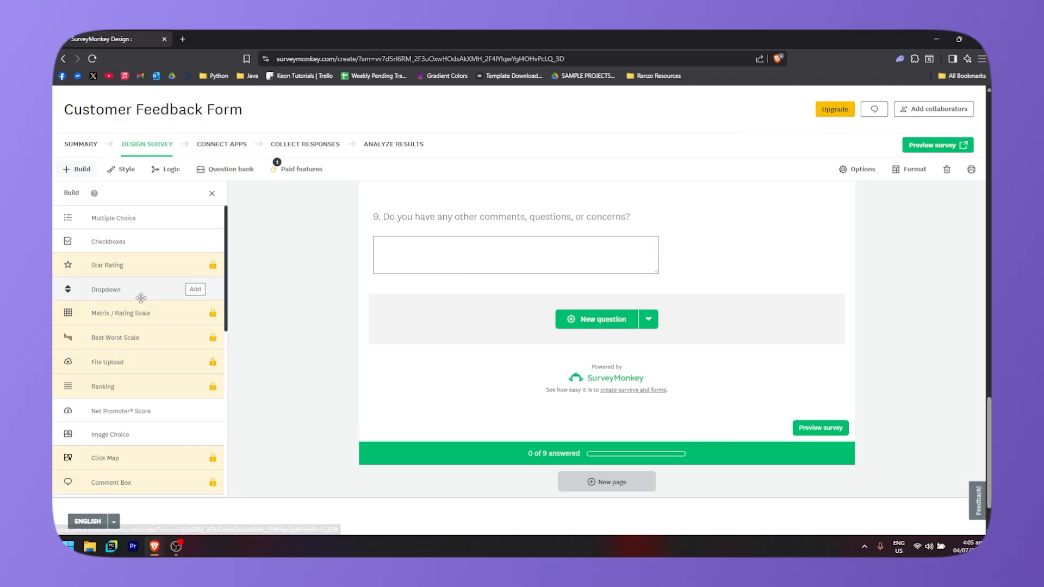
scroll(159, 386, "down", 1)
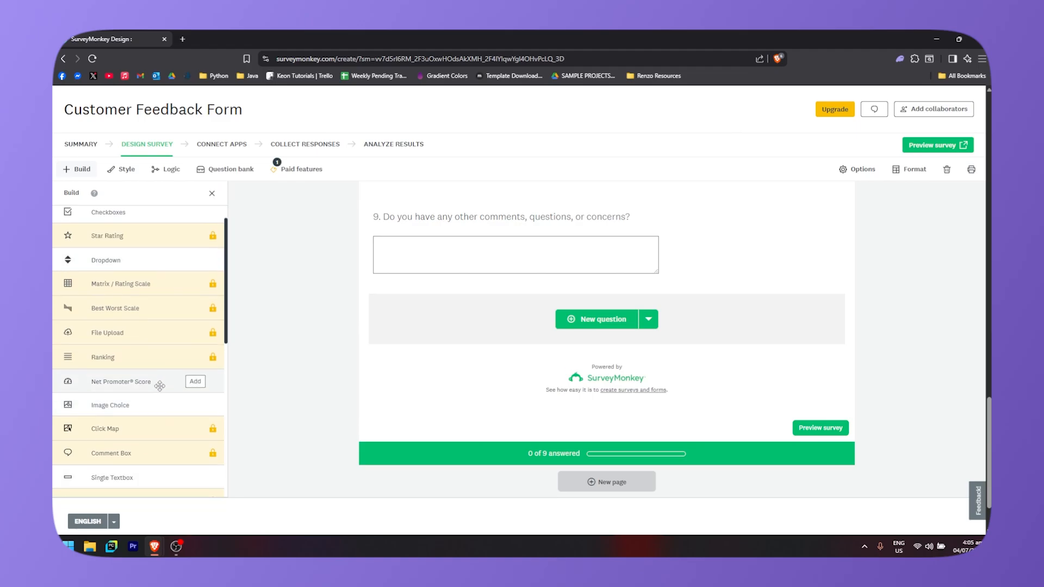
- Scroll through the rest of the question types list down to the page elements
scroll(160, 386, "down", 1)
scroll(147, 348, "down", 2)
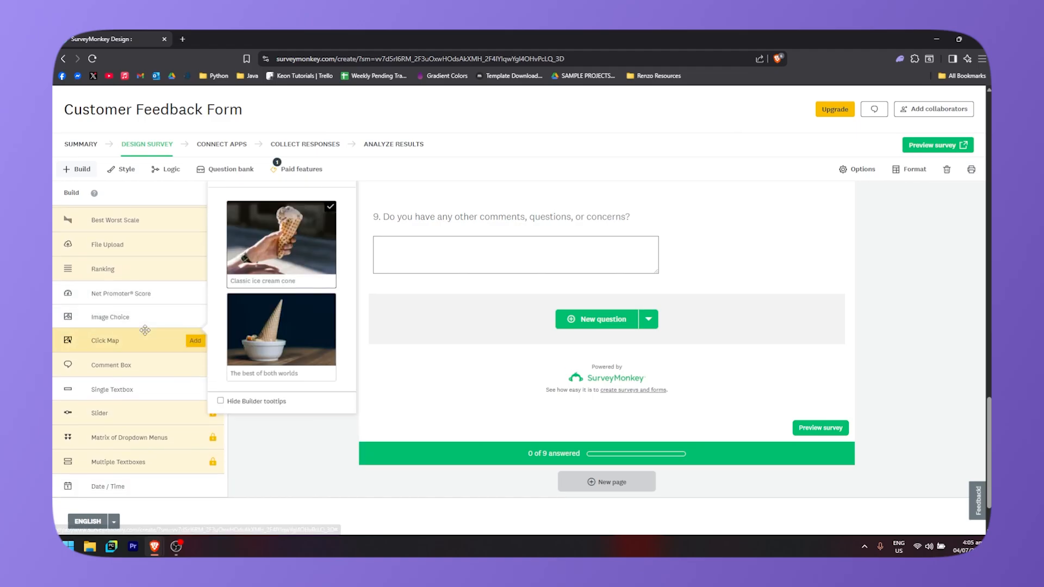
scroll(145, 330, "down", 4)
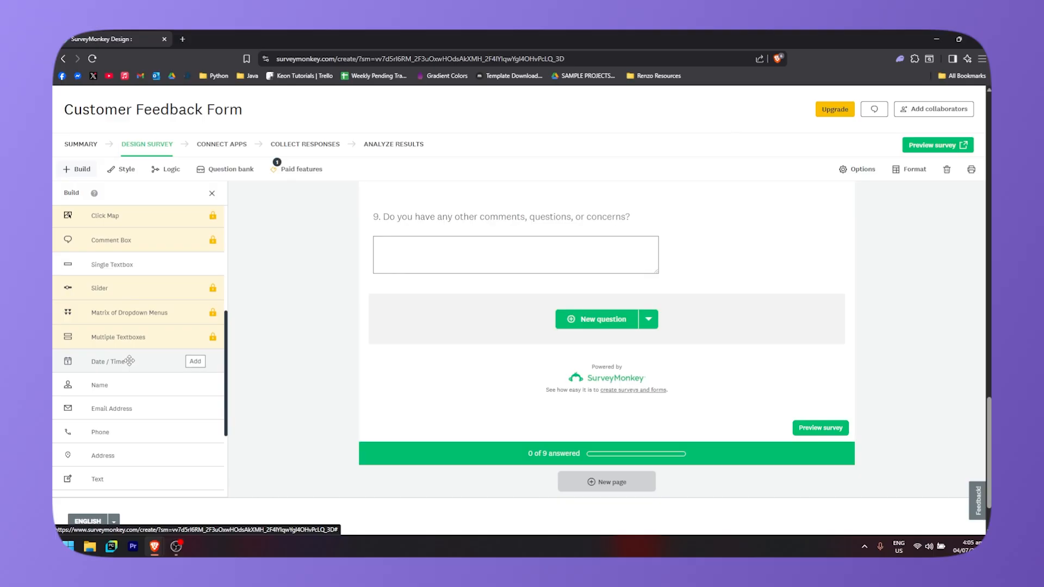
scroll(131, 359, "down", 3)
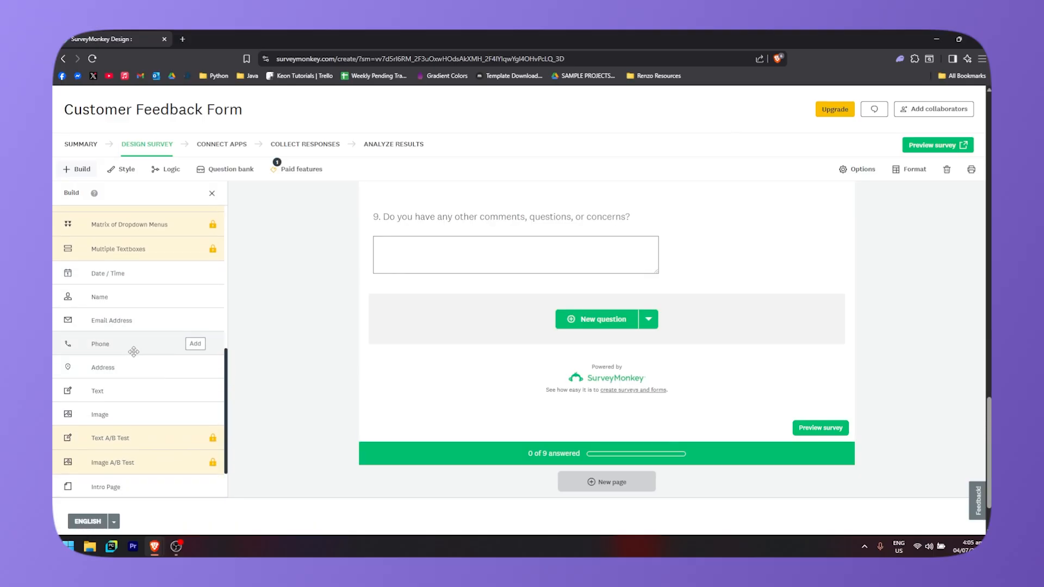
scroll(130, 370, "down", 2)
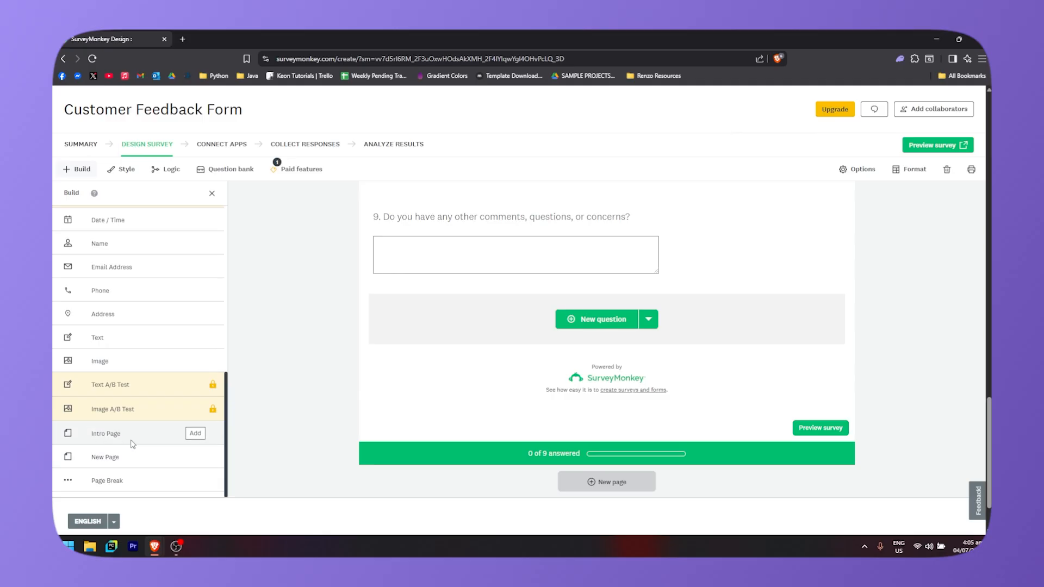
scroll(114, 482, "up", 8)
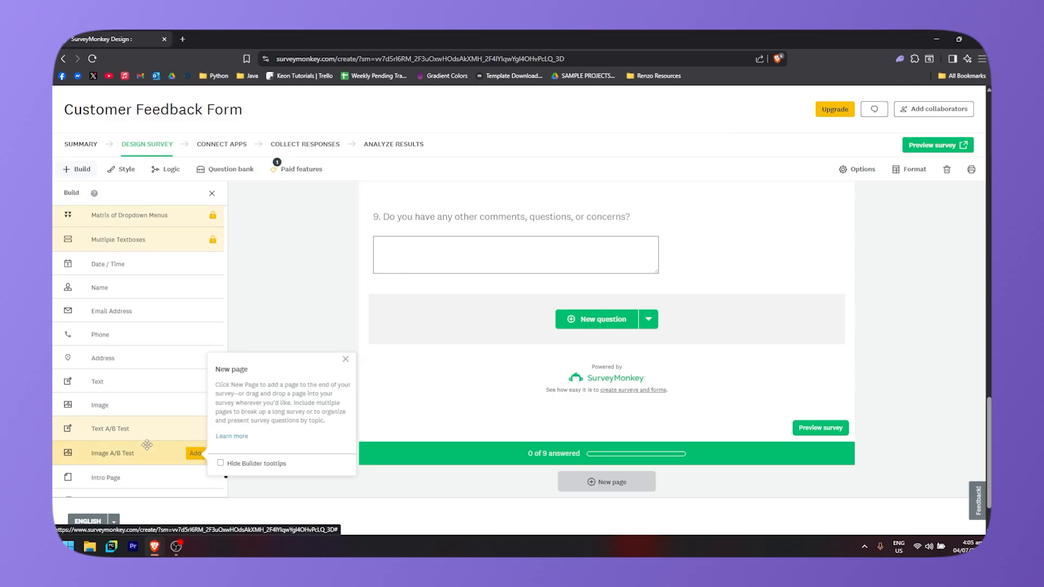
scroll(148, 404, "up", 1)
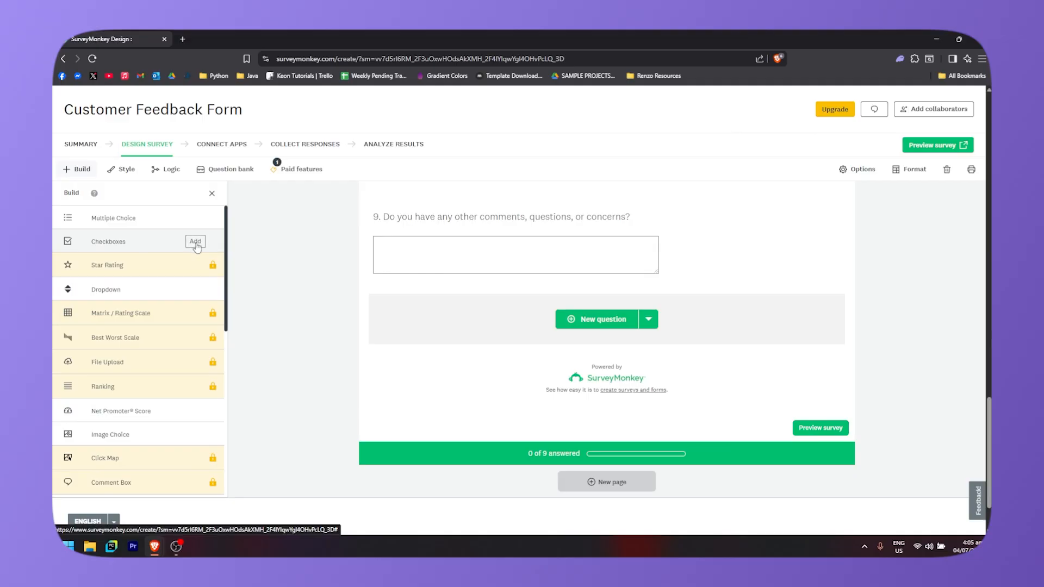
- Add a new Checkboxes question as question 10 at the end of the page
left_click(196, 242)
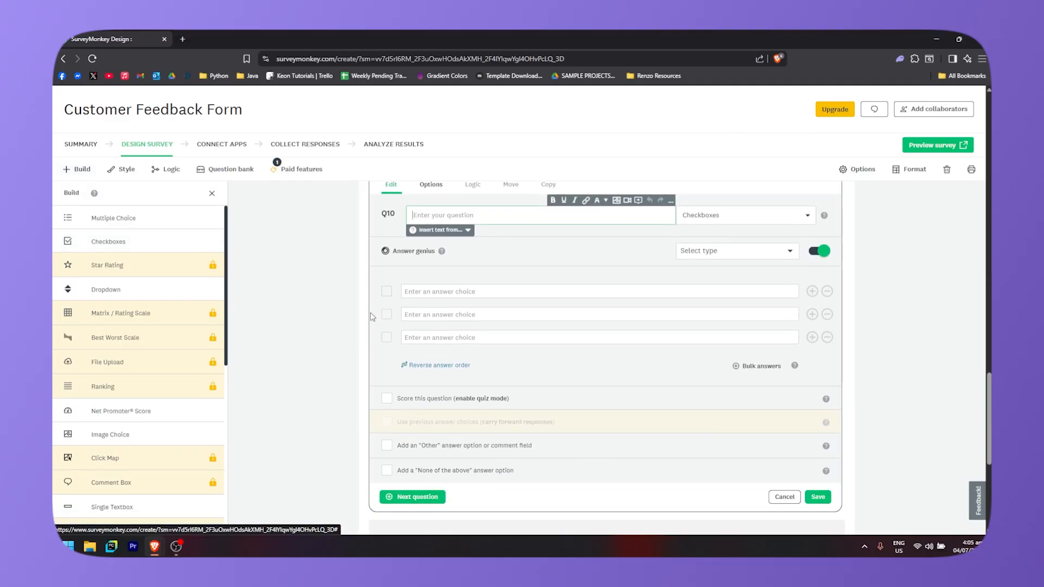
scroll(834, 348, "up", 2)
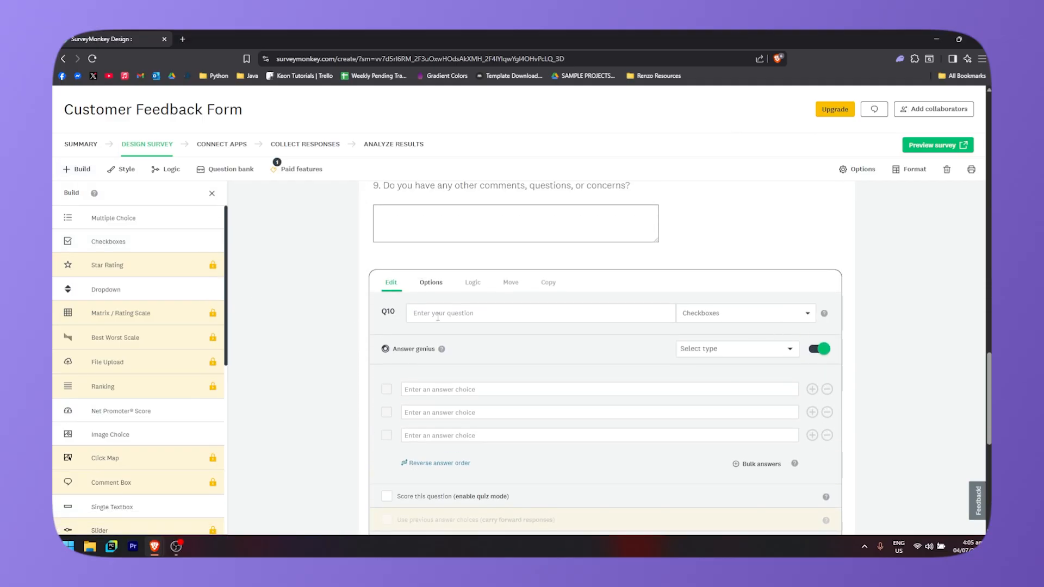
scroll(544, 326, "down", 4)
scroll(543, 326, "up", 3)
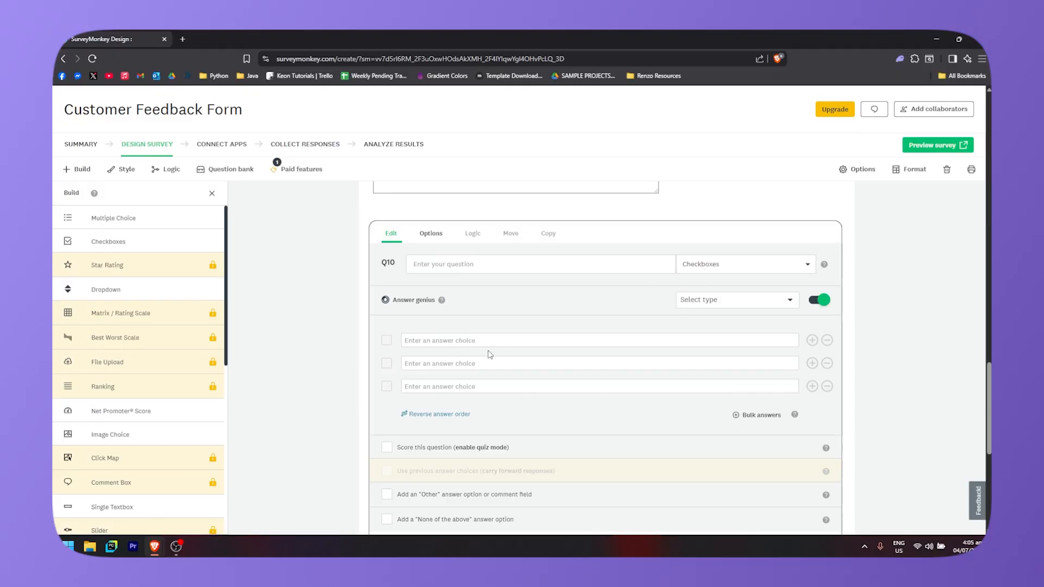
scroll(467, 383, "down", 2)
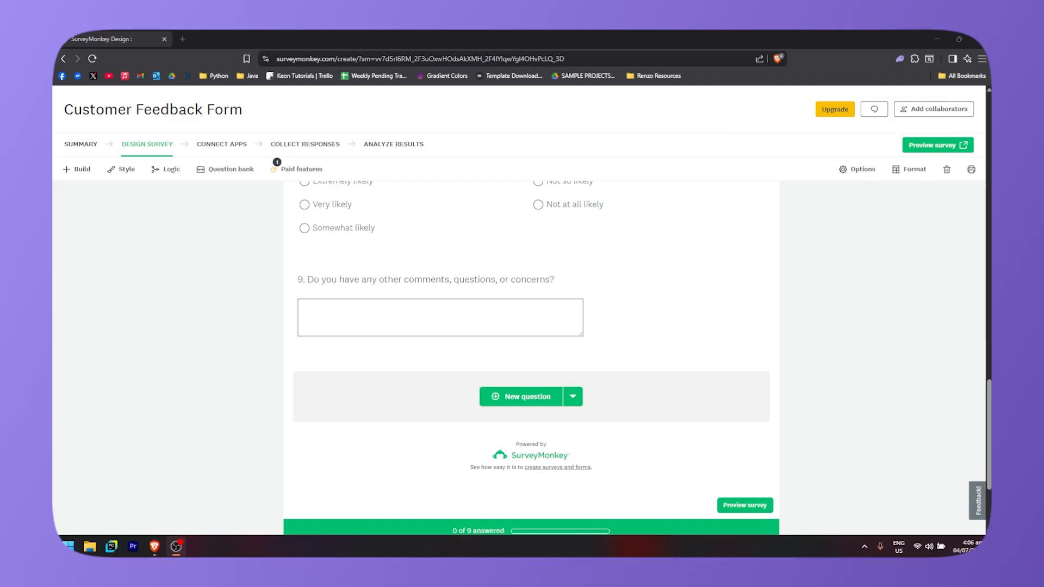
- Open the Question bank and browse the recommended questions and the question categories
left_click(219, 173)
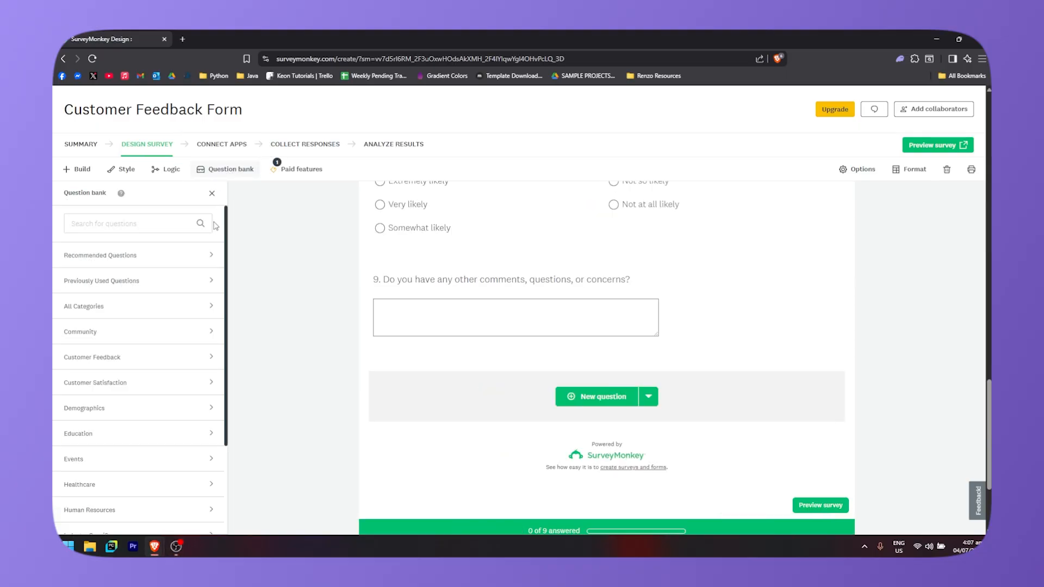
left_click(203, 258)
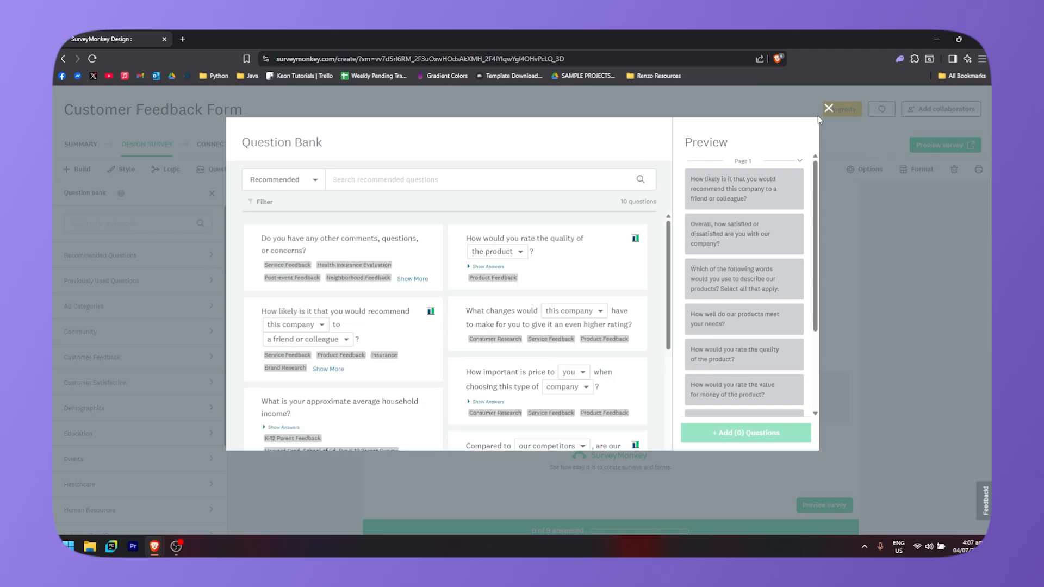
scroll(767, 305, "down", 3)
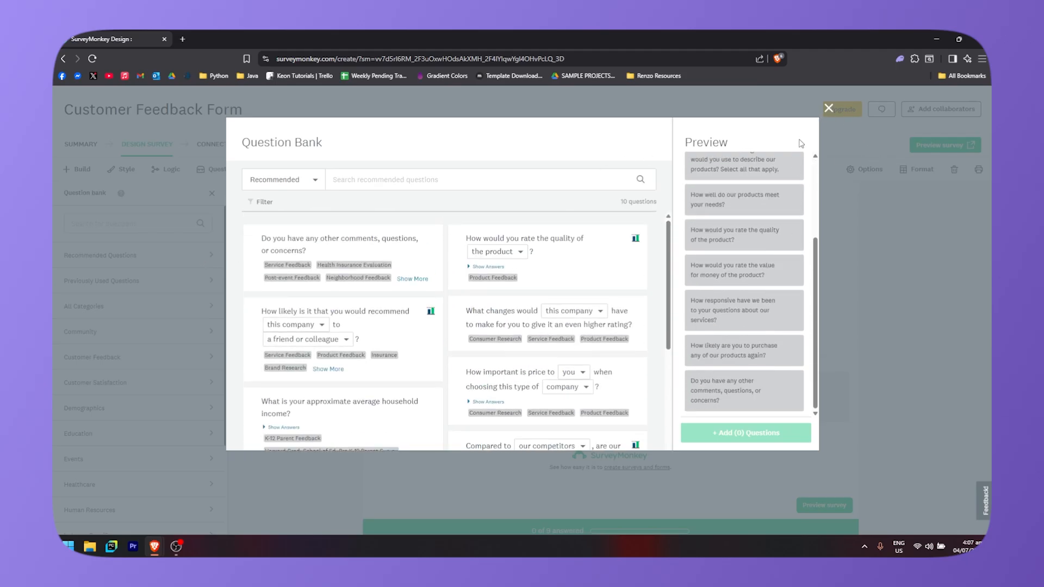
left_click(829, 108)
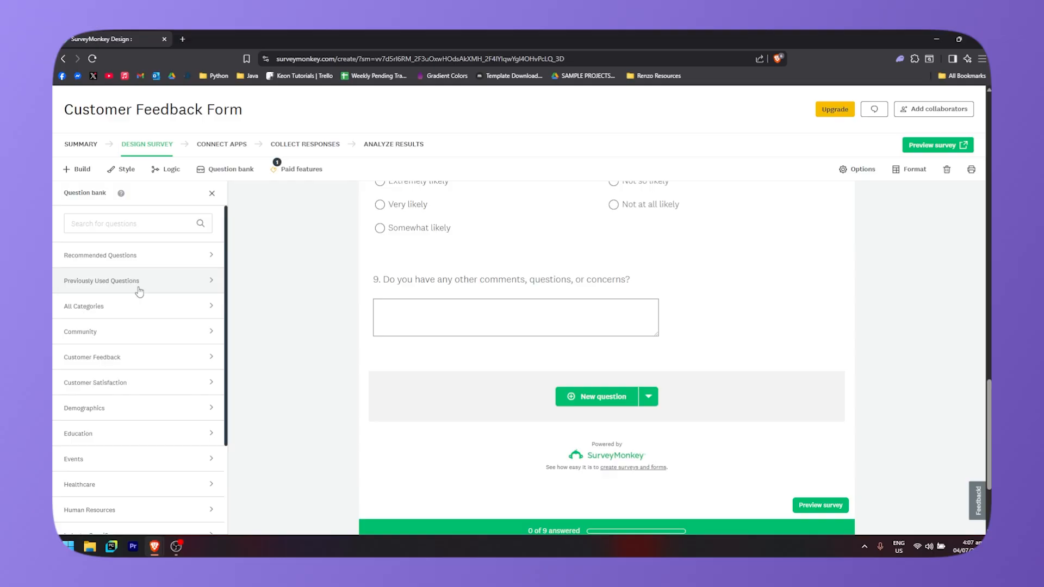
scroll(163, 315, "down", 1)
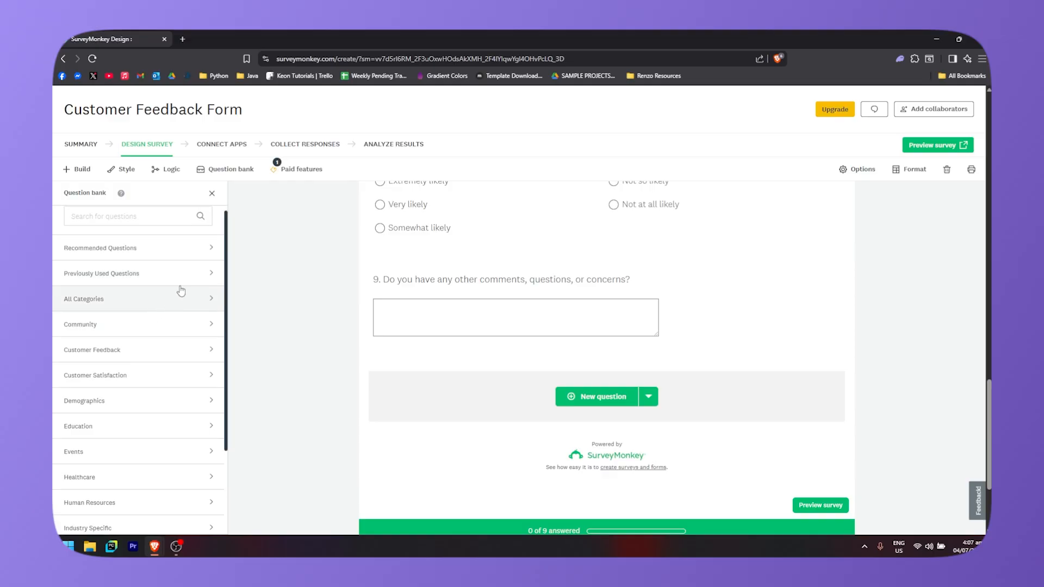
scroll(165, 318, "down", 1)
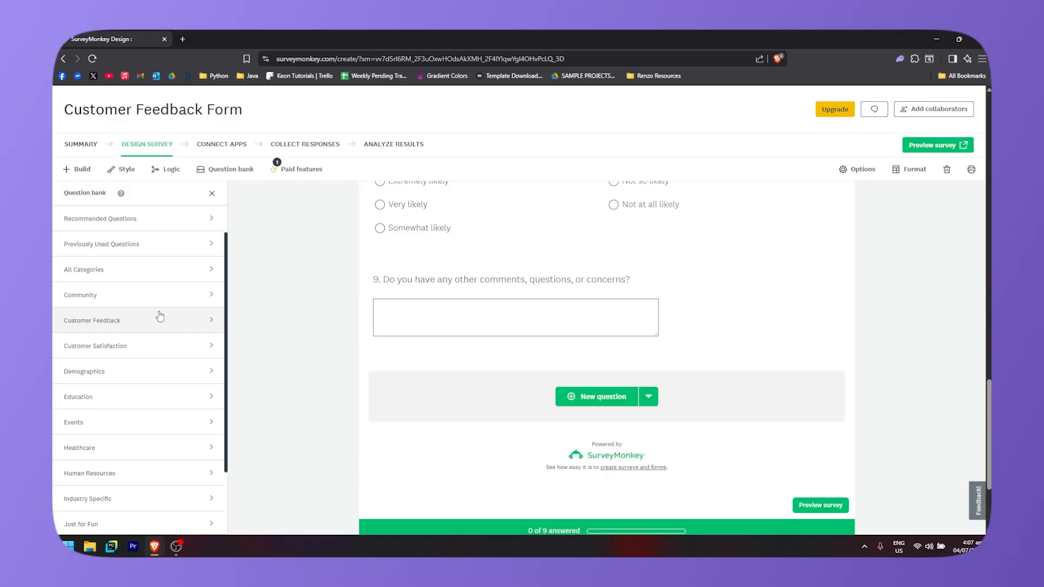
scroll(147, 312, "down", 2)
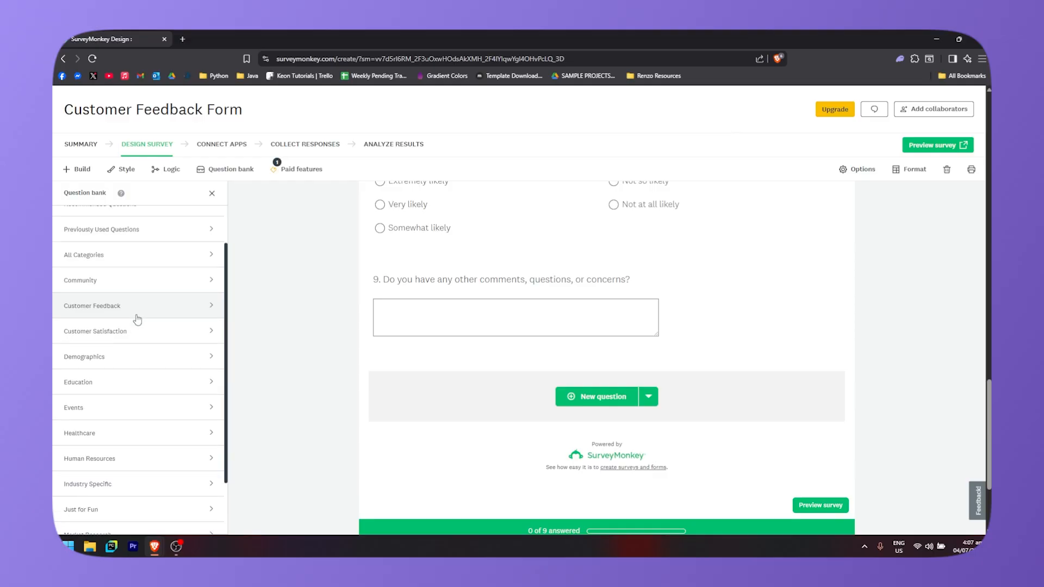
scroll(144, 329, "down", 1)
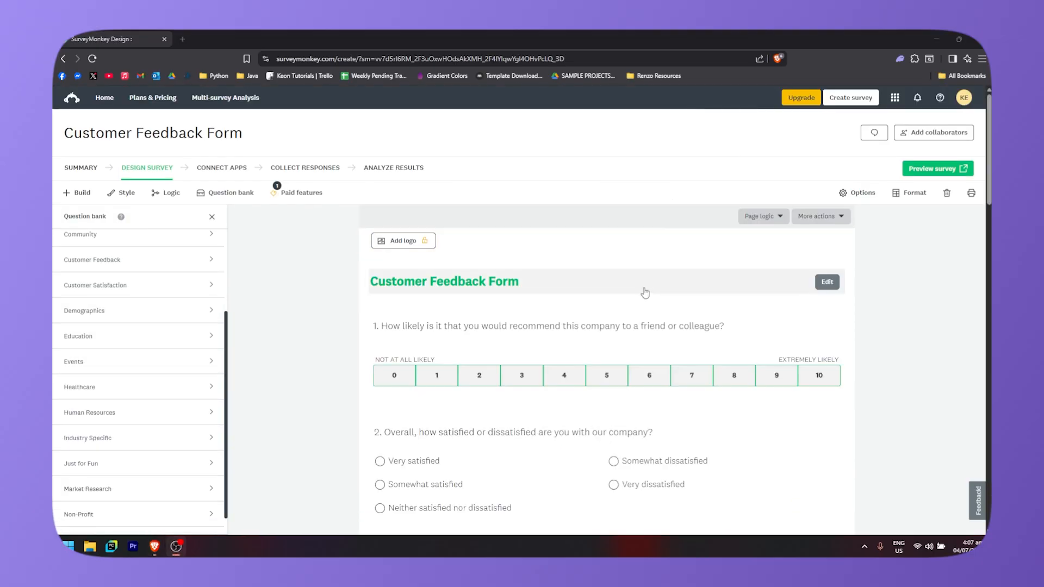
- Examine the page logic and more actions menus, then open the survey Options panel
left_click(769, 223)
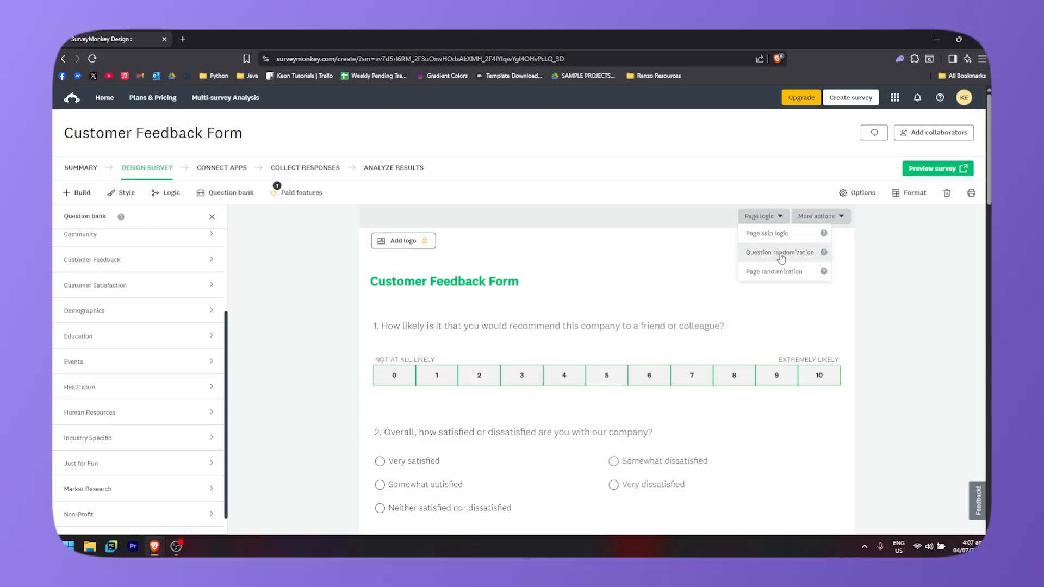
left_click(833, 216)
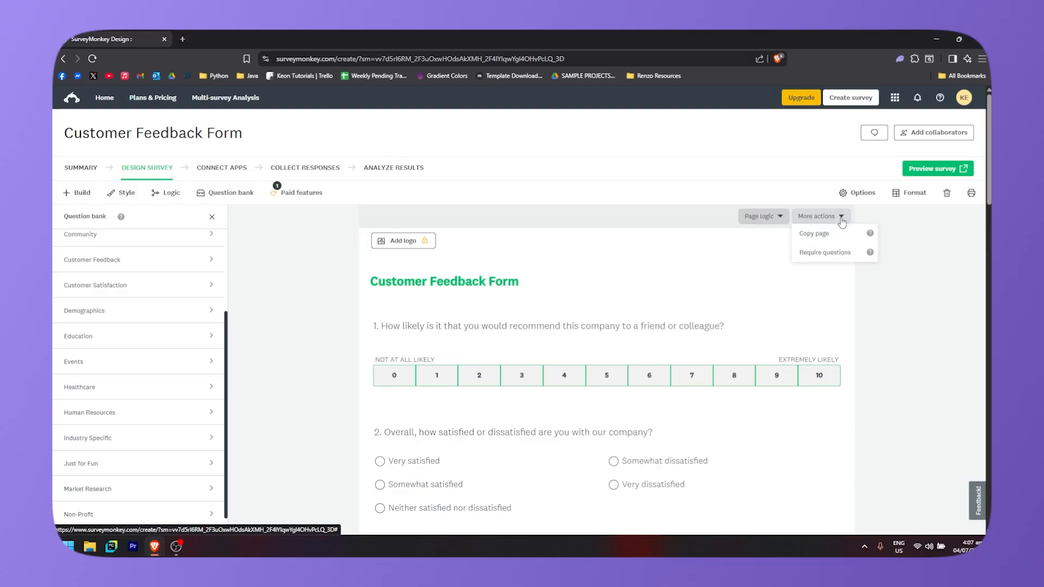
left_click(817, 243)
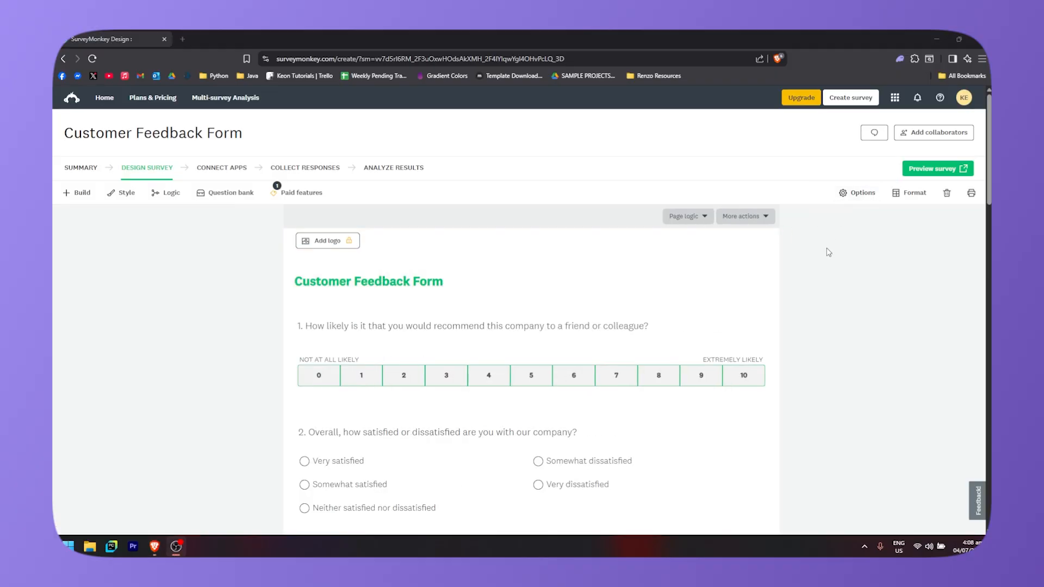
left_click(857, 194)
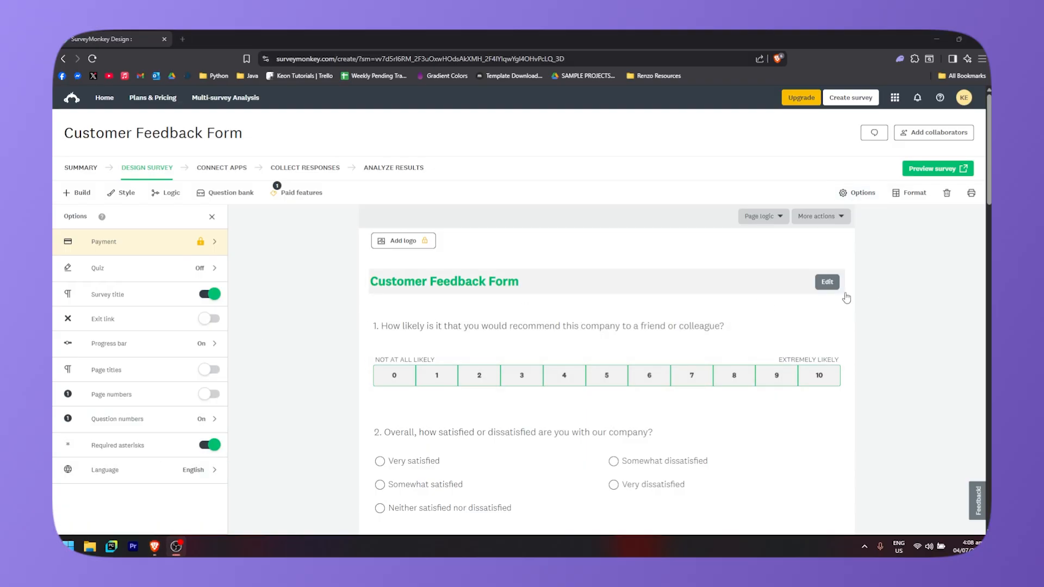
- Preview the survey and expand the first two questions in the survey overview
left_click(944, 170)
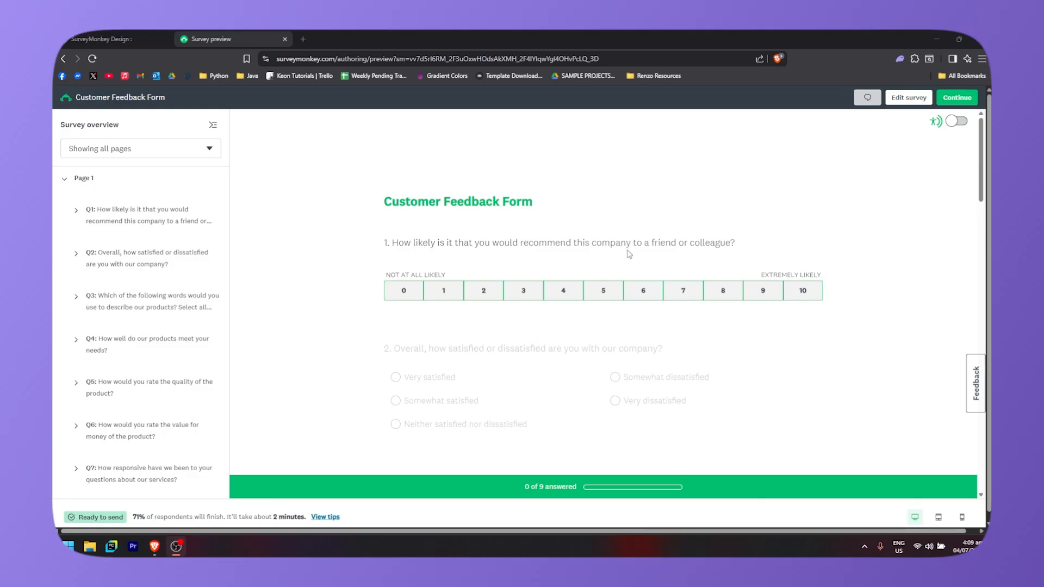
scroll(647, 261, "down", 2)
scroll(601, 288, "up", 2)
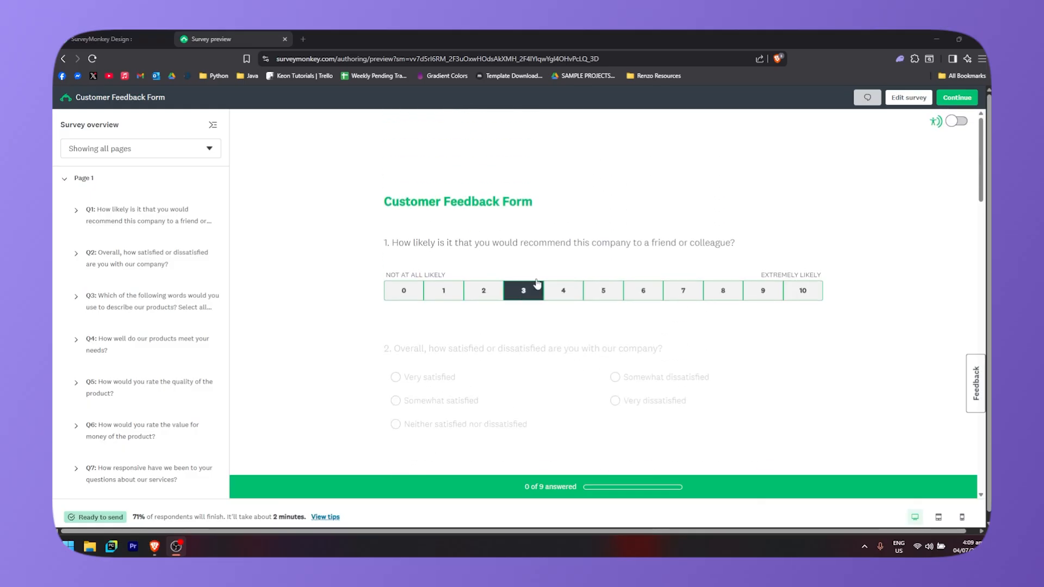
left_click(130, 236)
left_click(77, 212)
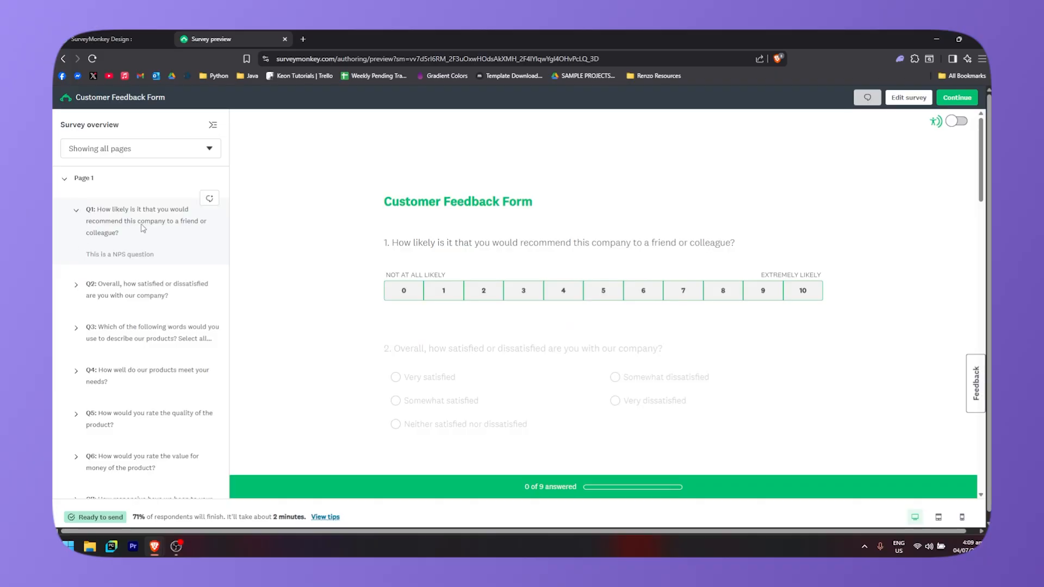
left_click(76, 285)
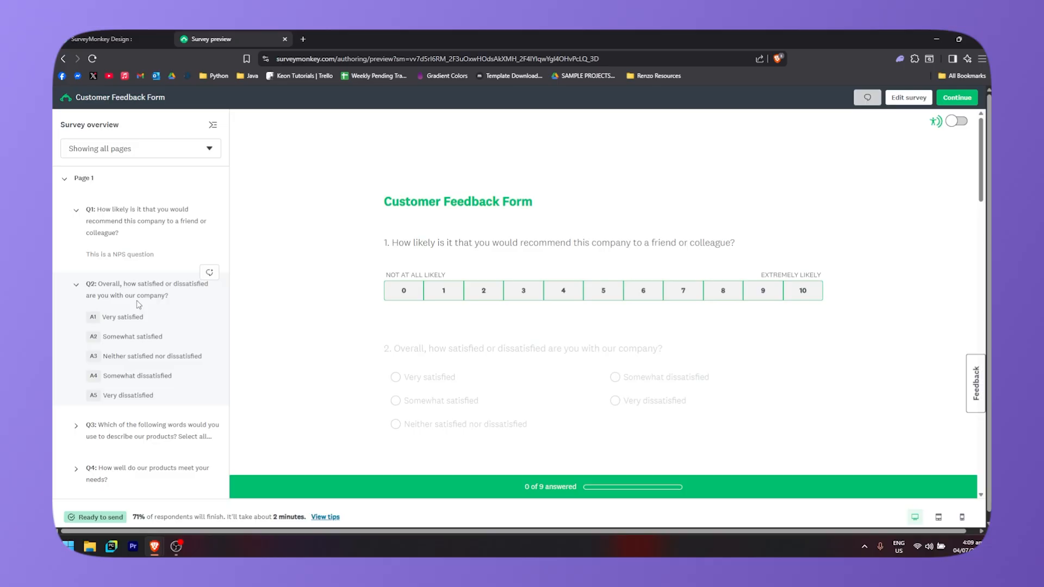
scroll(393, 320, "down", 4)
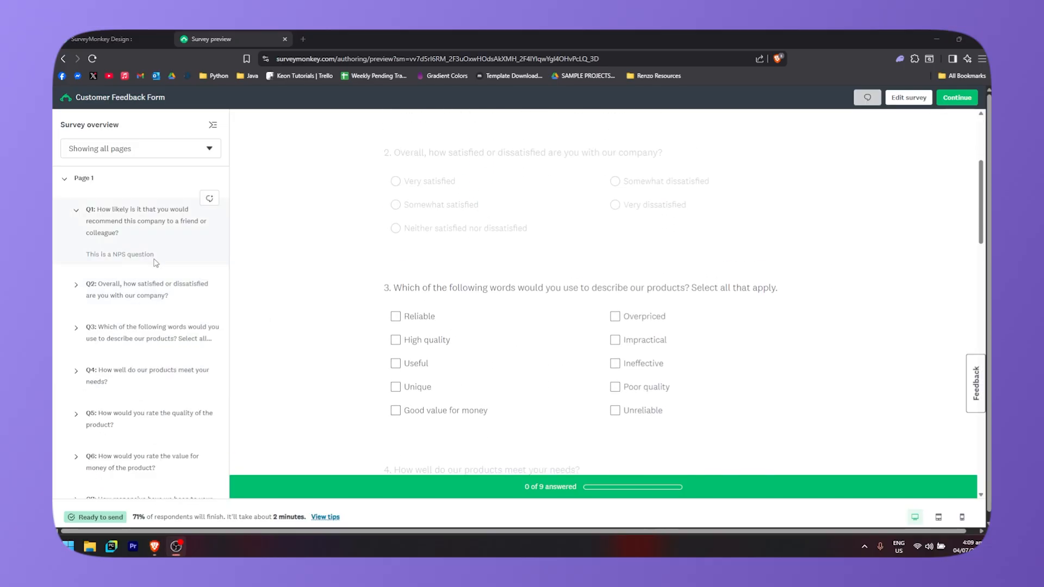
- Collapse and reopen page 1 in the overview and check the page filter
left_click(66, 181)
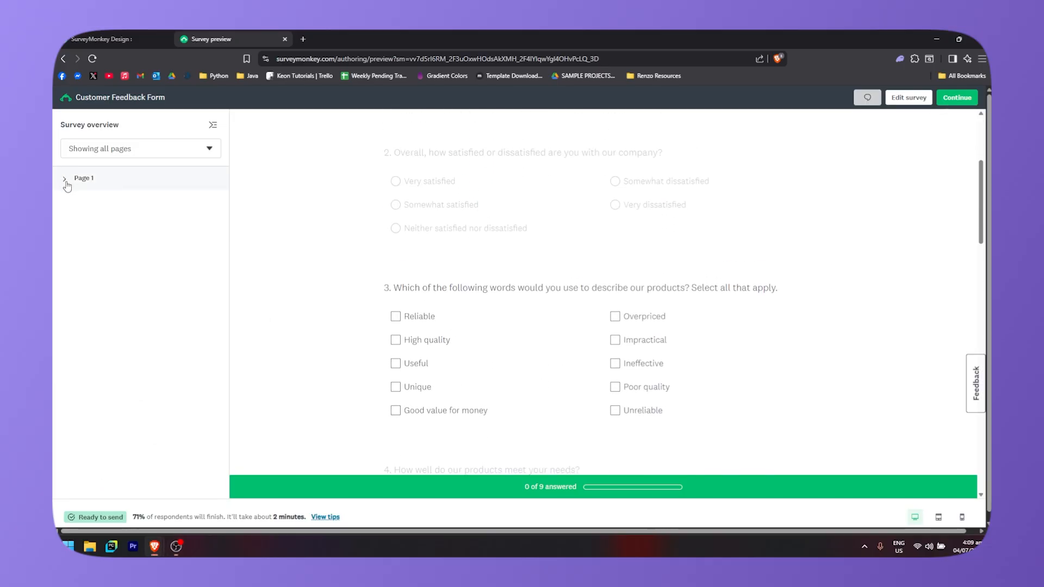
left_click(66, 182)
left_click(179, 149)
left_click(224, 150)
left_click(210, 149)
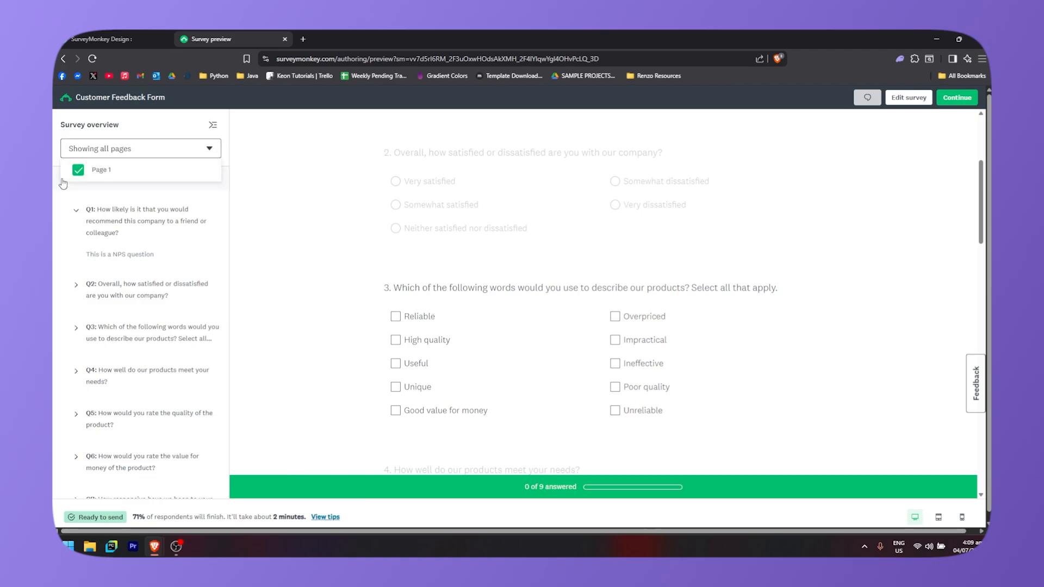
left_click(457, 289)
scroll(457, 288, "up", 4)
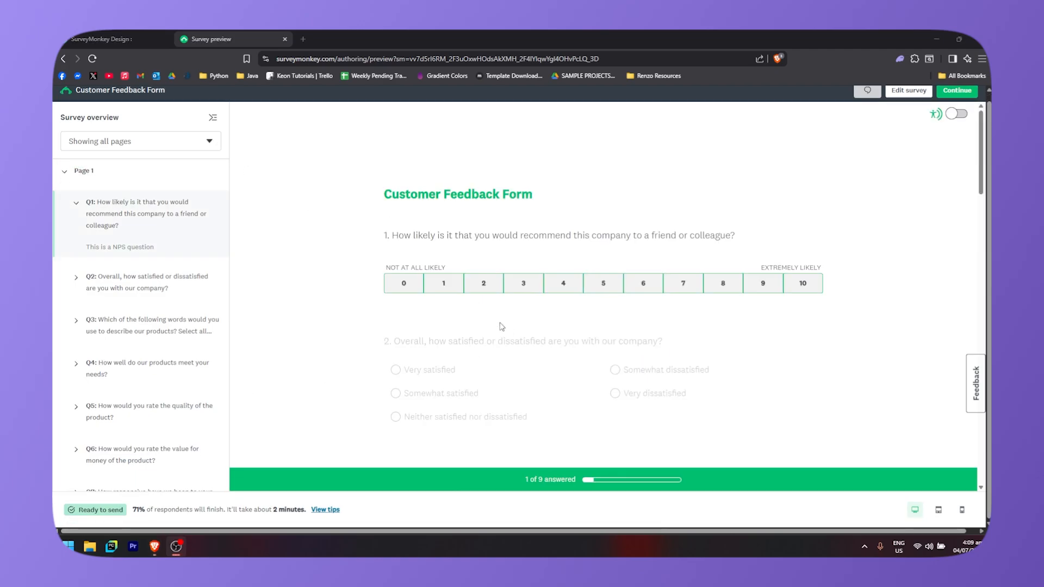
- Answer question 1 with 0 and question 2 with Very satisfied in the preview
left_click(643, 284)
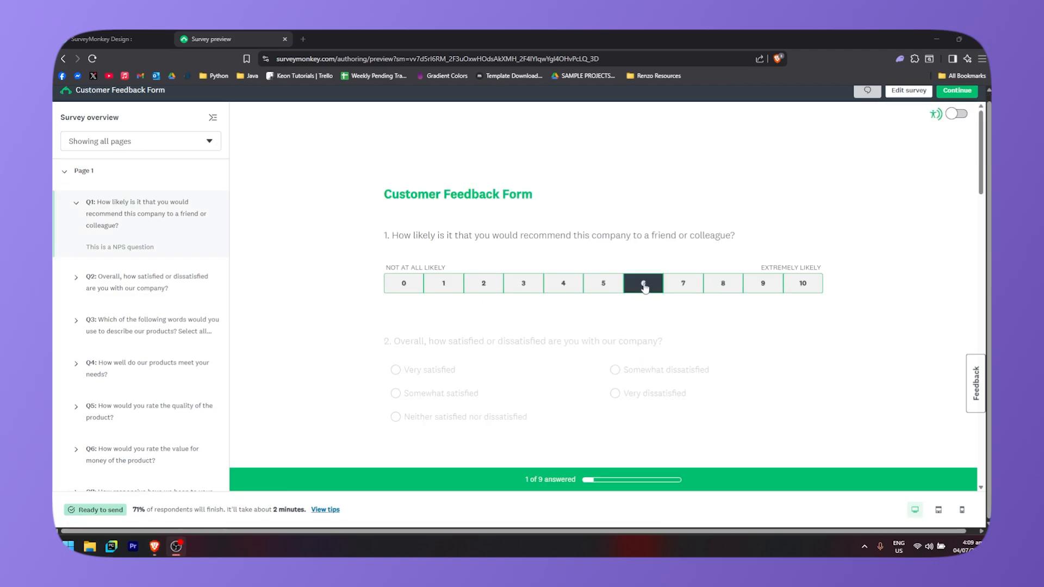
left_click(403, 283)
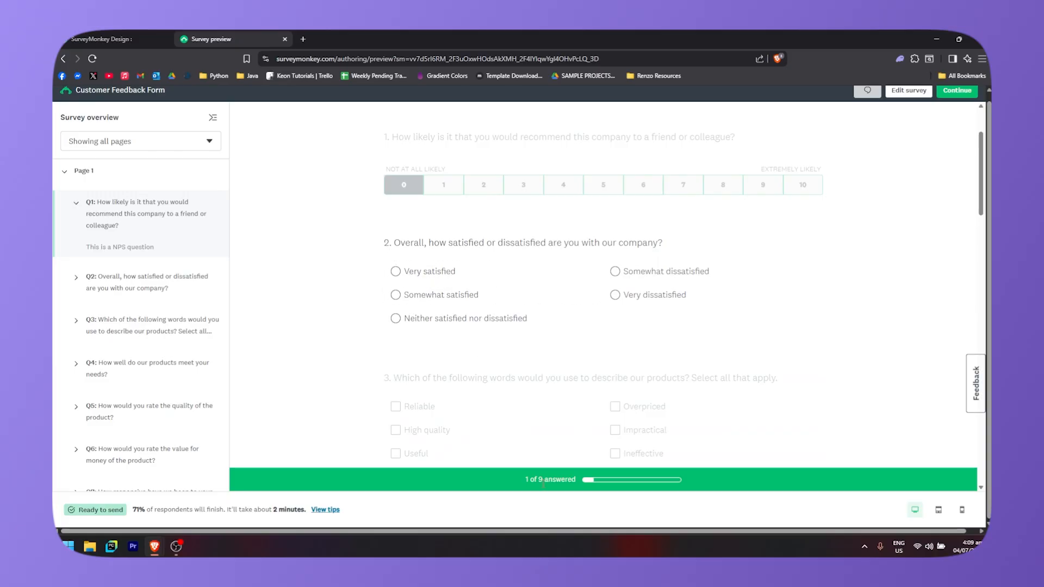
left_click(387, 274)
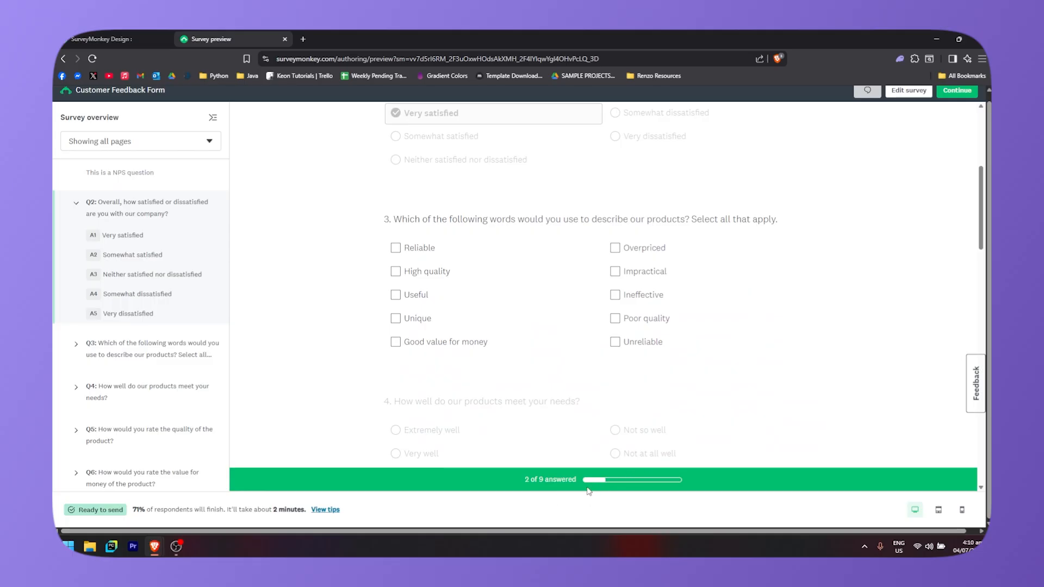
- Switch the preview to the tablet view and then to the phone view
left_click(939, 511)
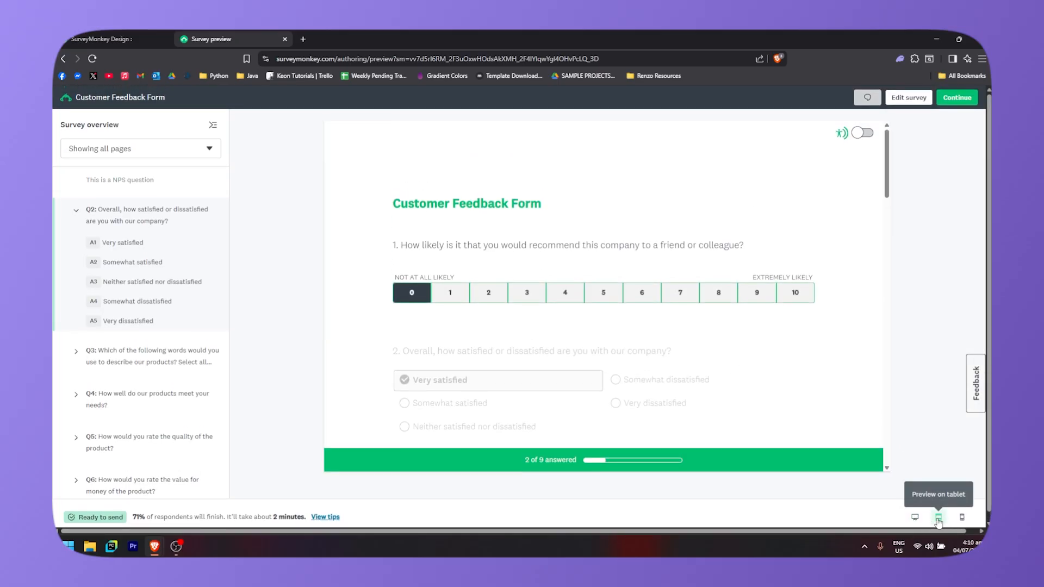
left_click(961, 518)
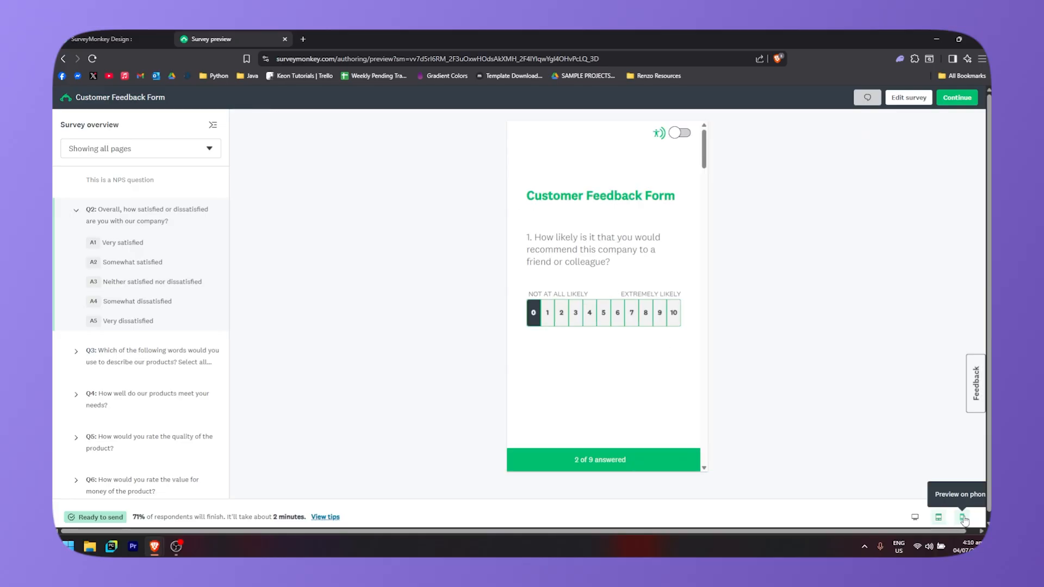
- Scroll through the questions in the phone preview and close the preview tab
scroll(598, 380, "down", 3)
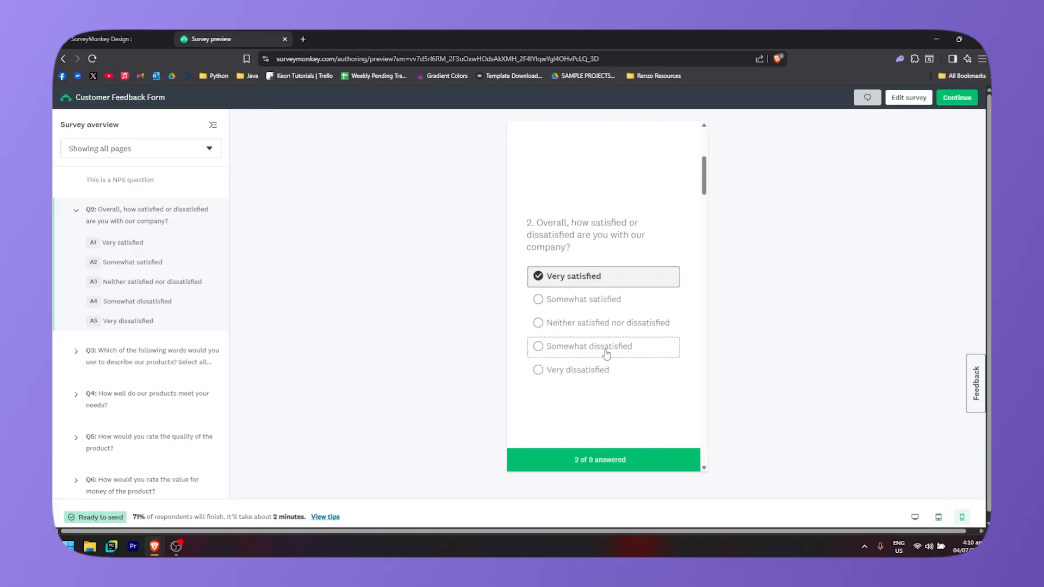
scroll(625, 353, "down", 5)
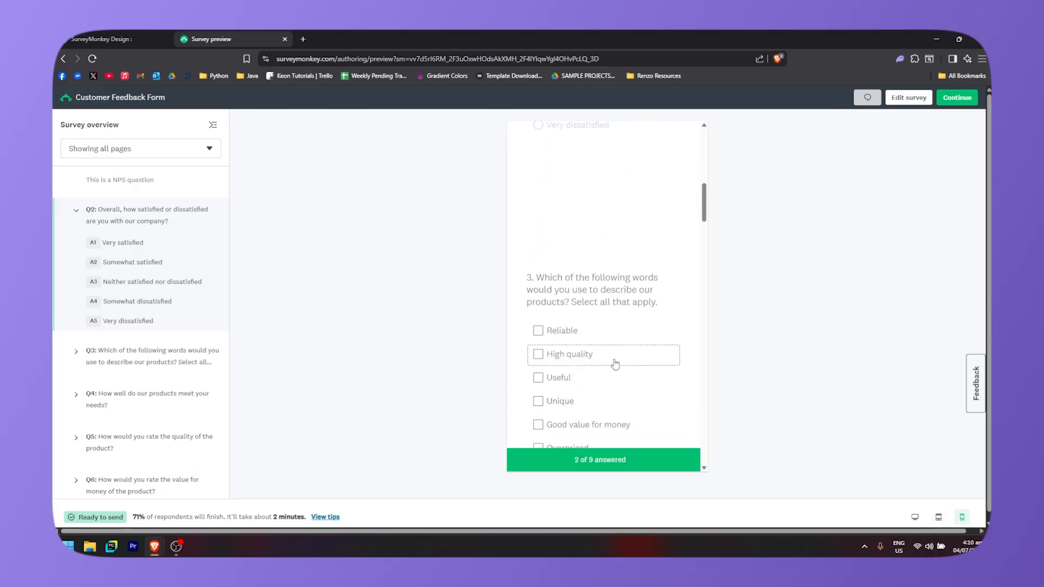
scroll(625, 353, "up", 8)
key("ctrl+w")
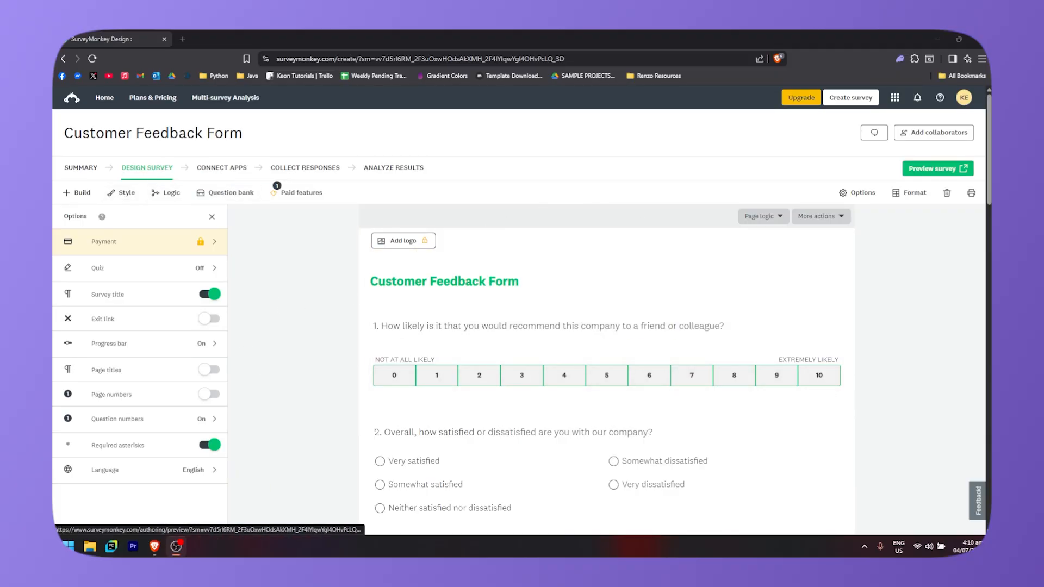
- Open the Connect Apps page and browse the featured and listed app integrations
left_click(228, 169)
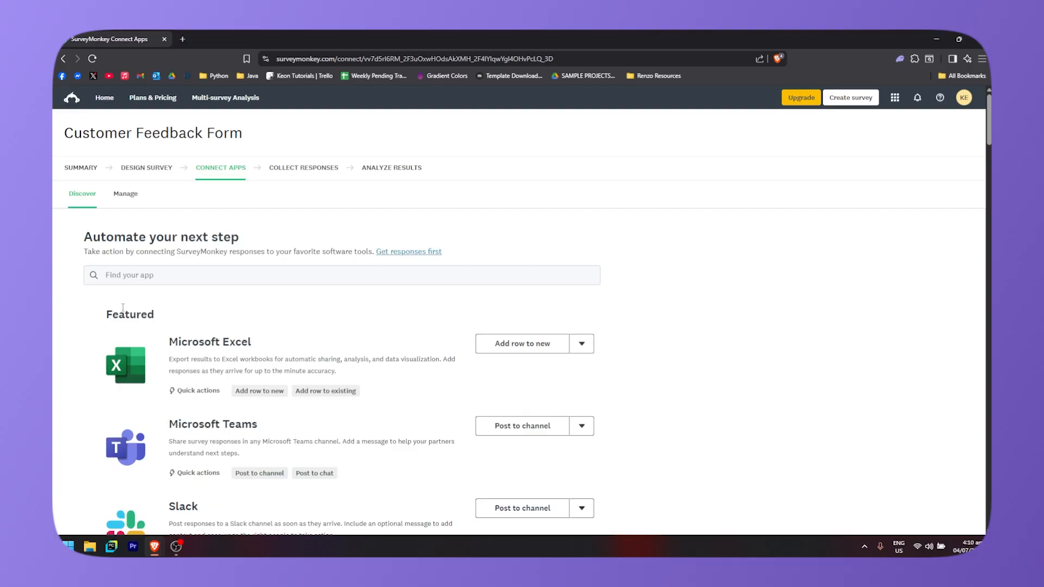
scroll(309, 341, "down", 3)
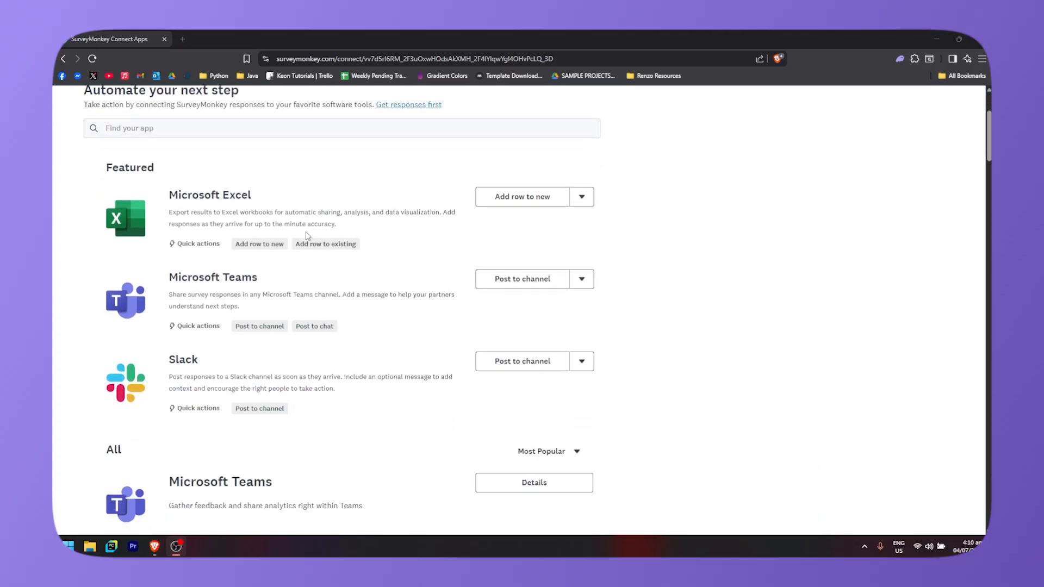
scroll(308, 236, "up", 1)
scroll(252, 264, "down", 2)
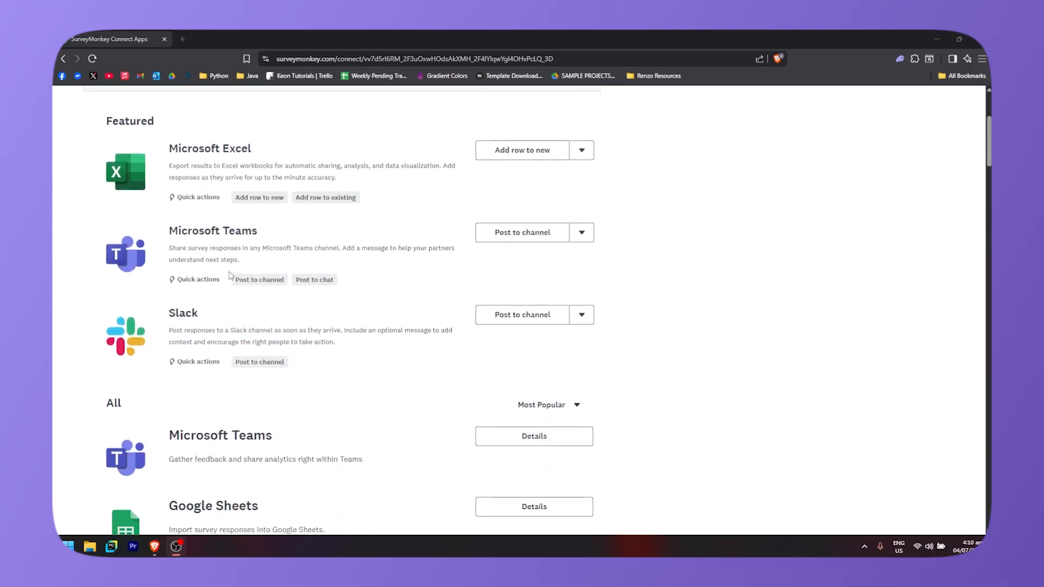
scroll(228, 267, "down", 3)
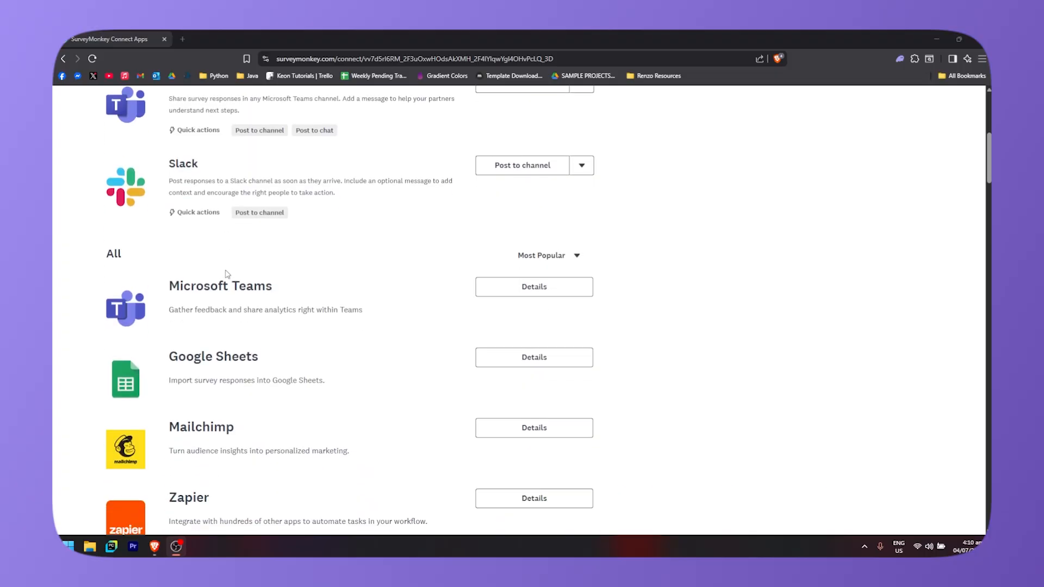
scroll(265, 299, "up", 2)
scroll(226, 297, "down", 9)
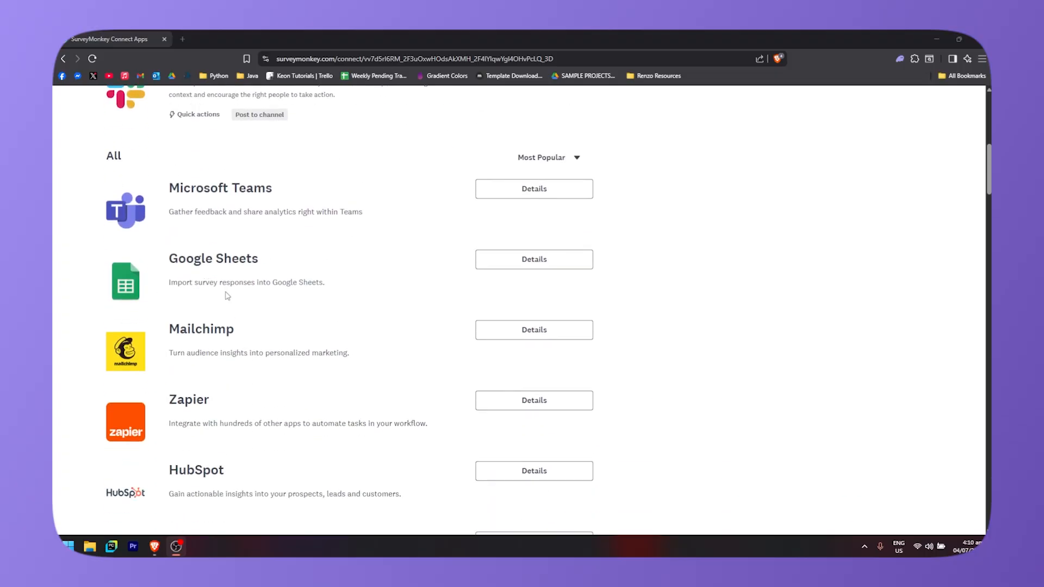
scroll(232, 333, "down", 6)
scroll(278, 313, "down", 4)
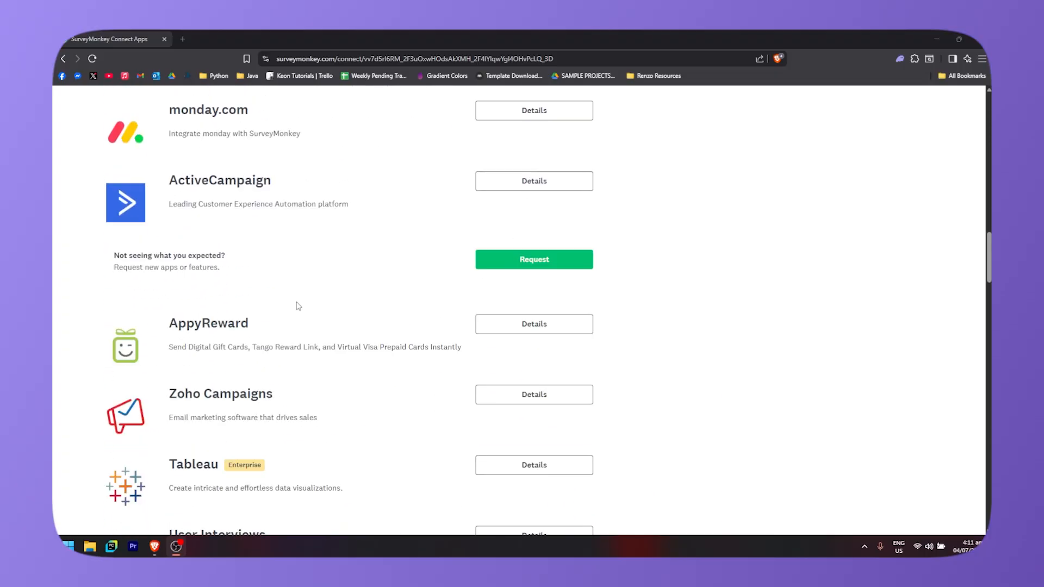
scroll(298, 297, "down", 5)
scroll(947, 380, "down", 20)
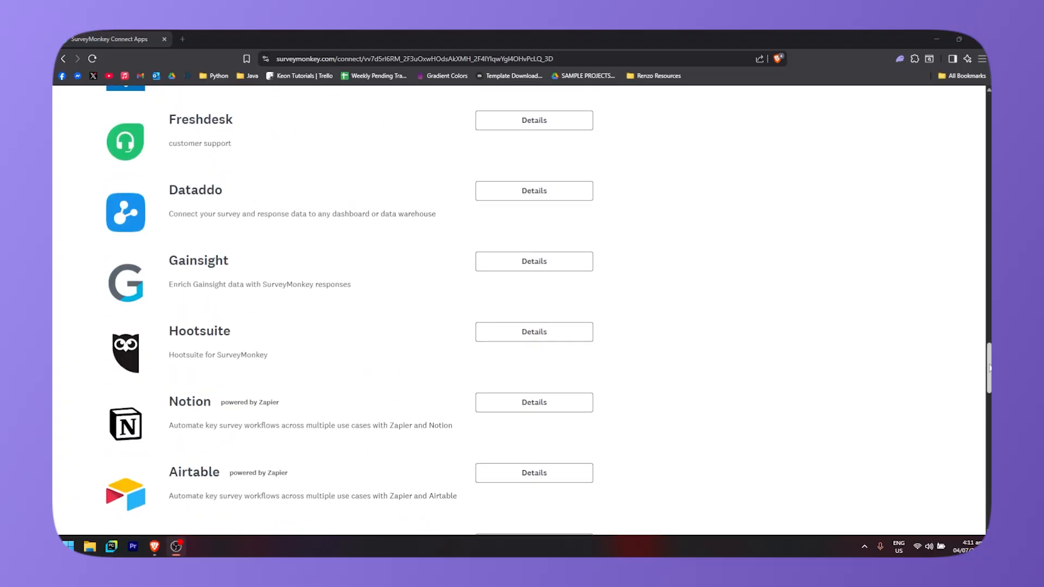
scroll(965, 372, "up", 20)
scroll(965, 372, "up", 15)
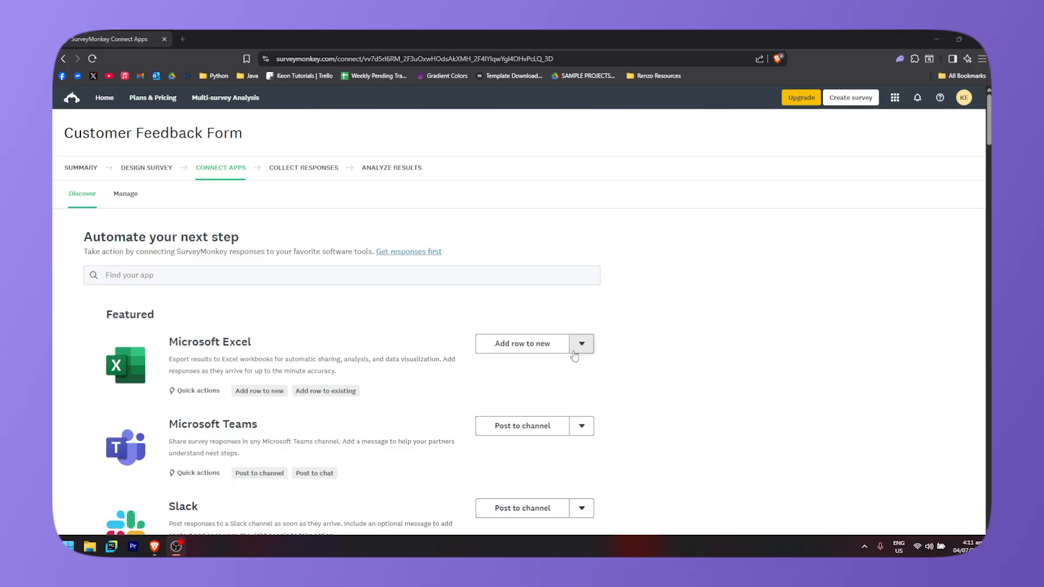
scroll(610, 334, "down", 10)
scroll(435, 359, "up", 3)
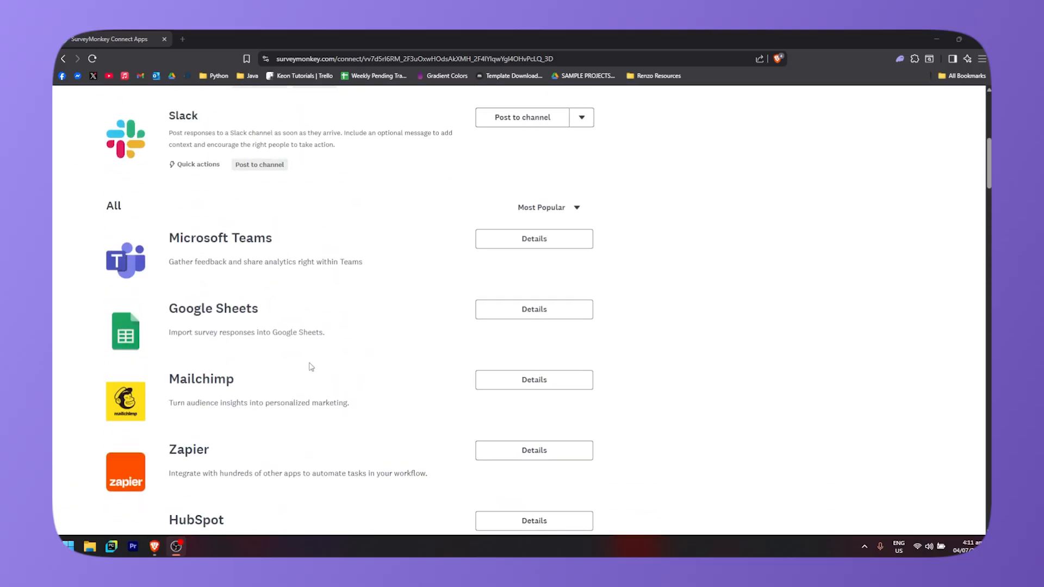
scroll(585, 354, "down", 4)
scroll(585, 355, "up", 11)
- Go through Collect Responses to Analyze Results and examine its Views, Rules, Benchmarks, Exports and Shared data panels
left_click(303, 168)
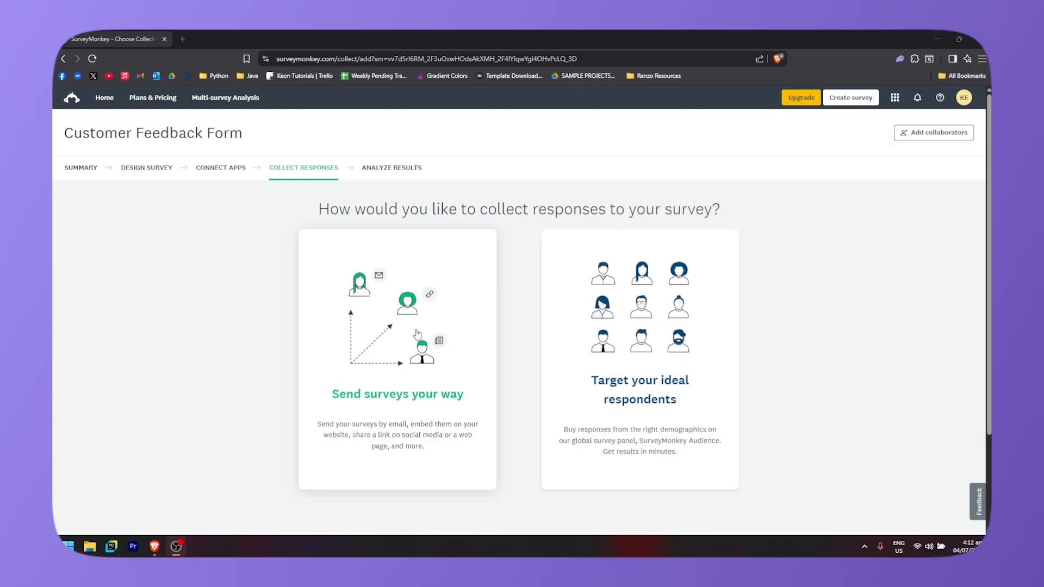
left_click(422, 383)
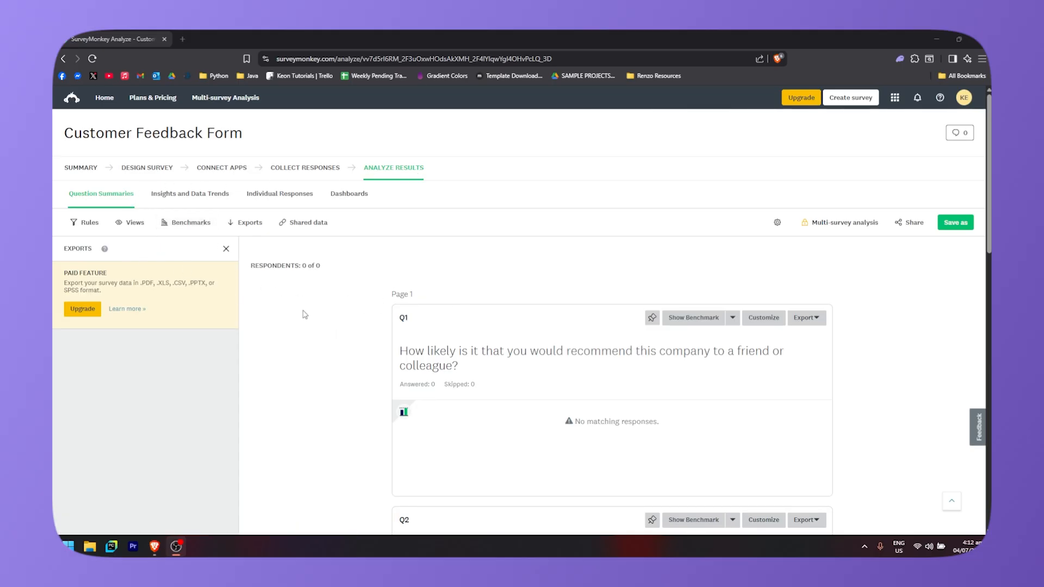
left_click(130, 224)
left_click(85, 227)
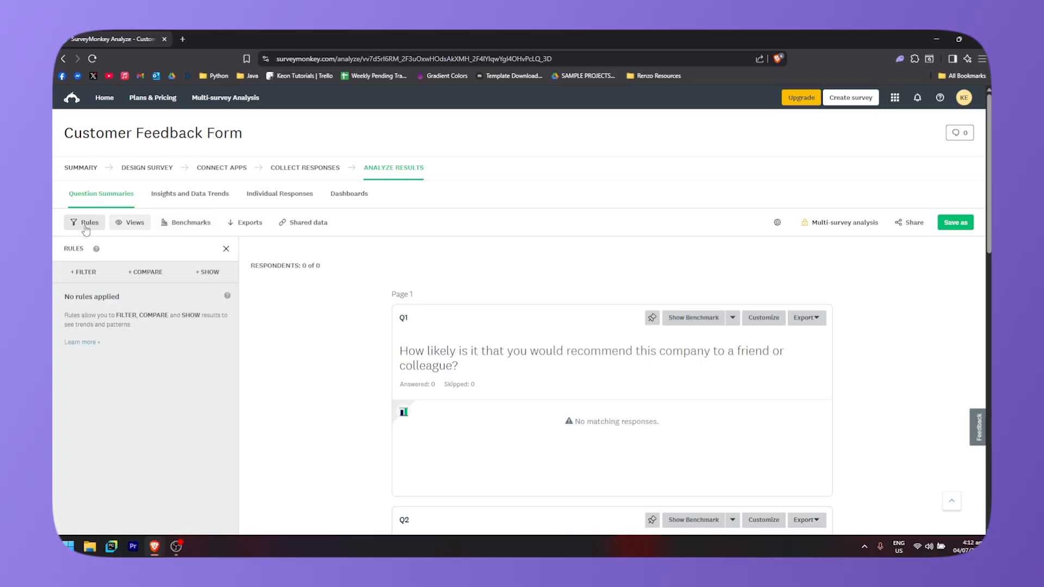
left_click(188, 224)
left_click(242, 225)
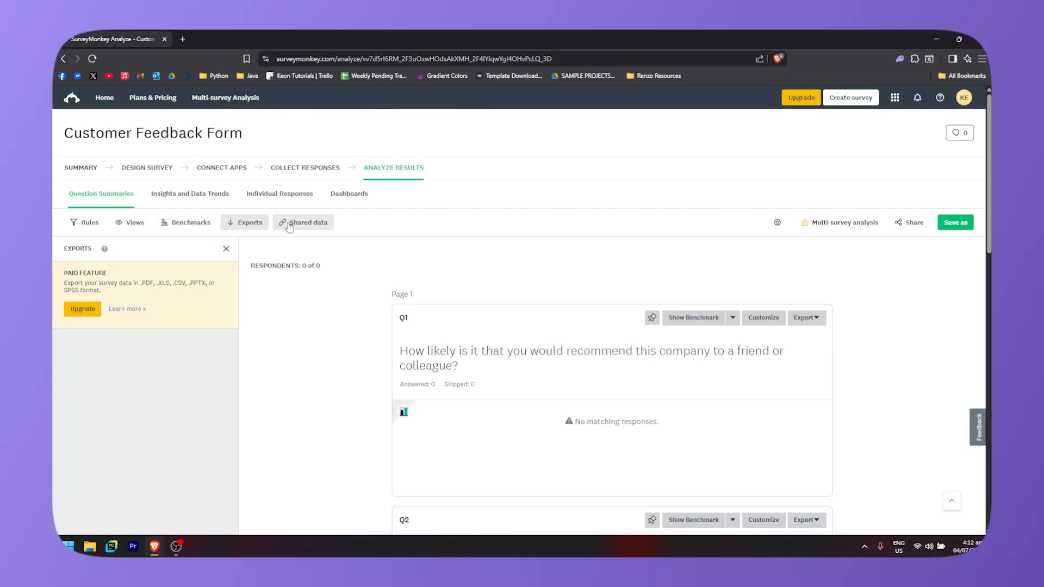
left_click(289, 224)
- Visit the Insights and Data Trends, Individual Responses and Dashboards sections of the results
left_click(196, 196)
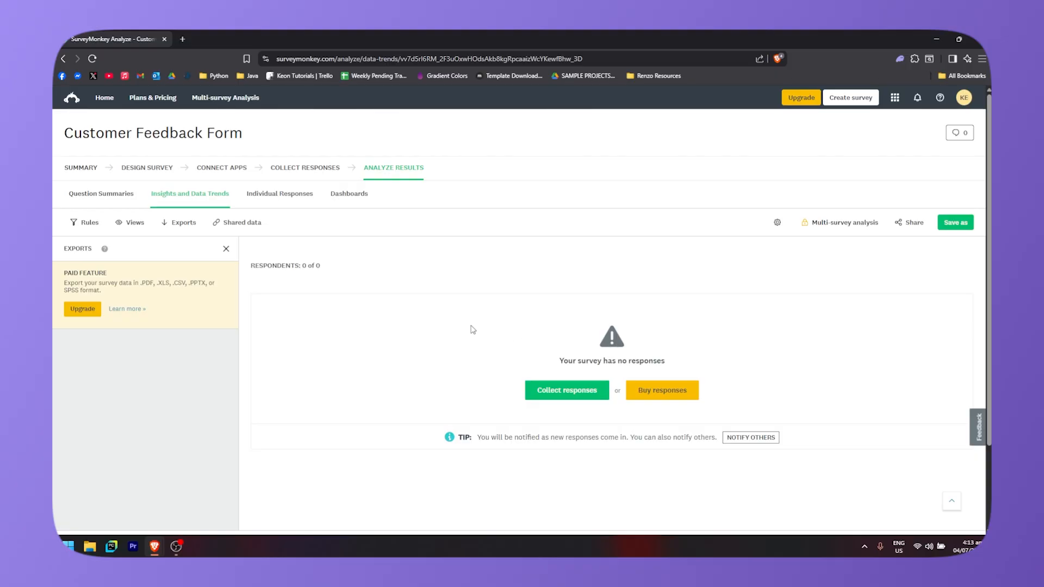
left_click(298, 198)
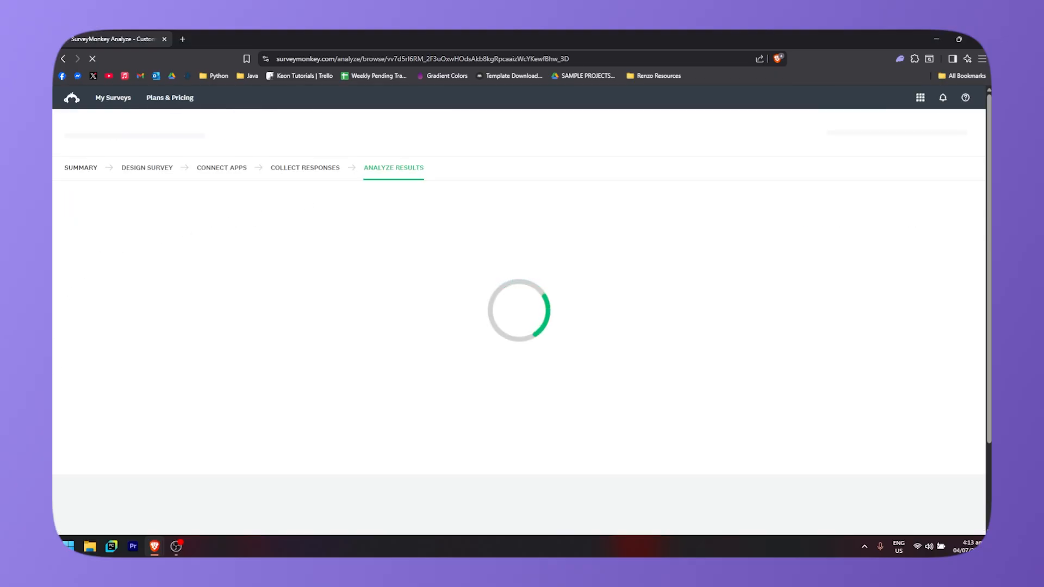
left_click(349, 198)
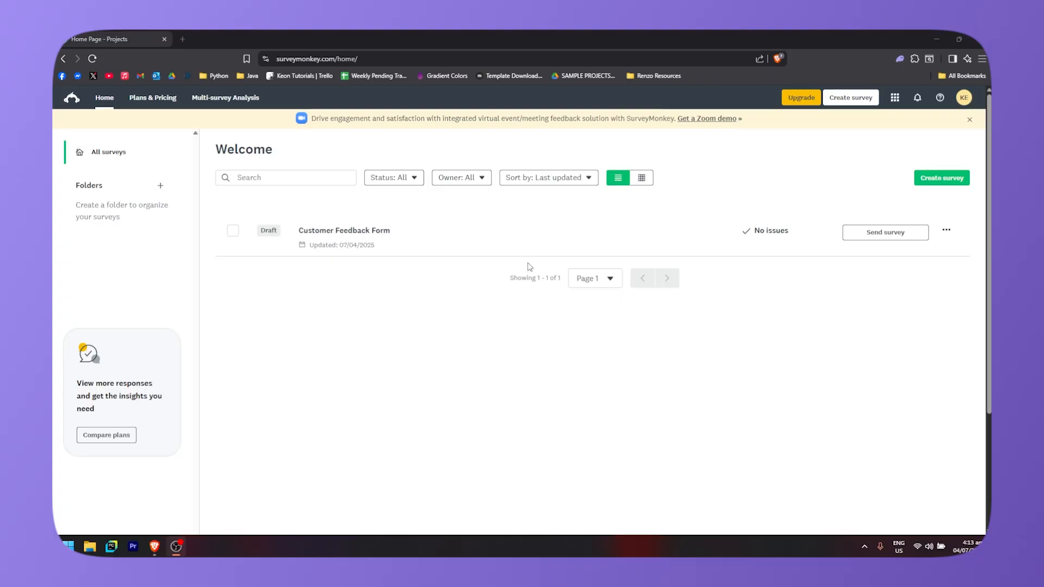
- Open Plans & Pricing and compare the Team Plans, Individual Plans and Enterprise tabs
left_click(157, 106)
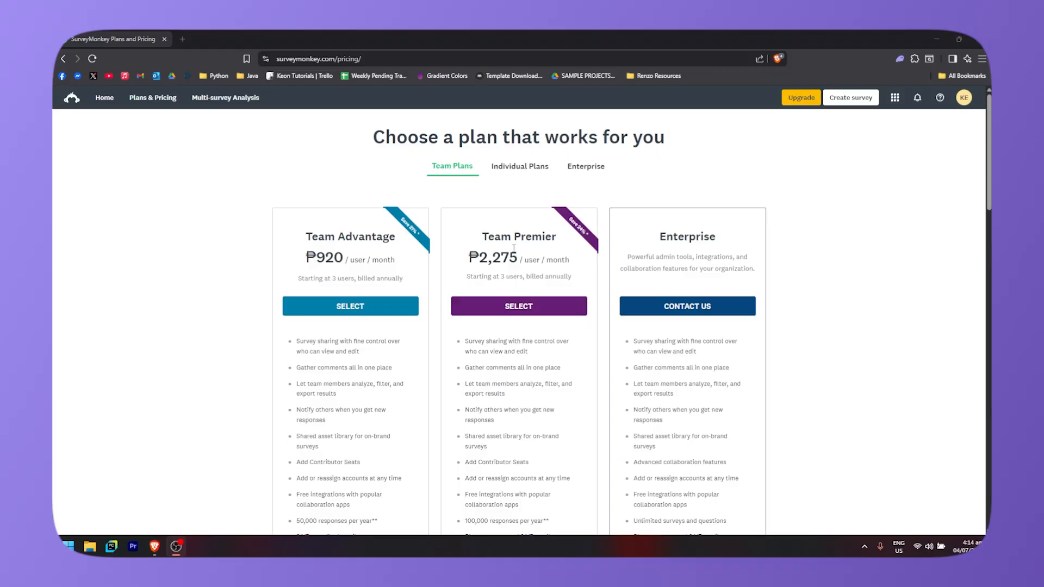
left_click(522, 170)
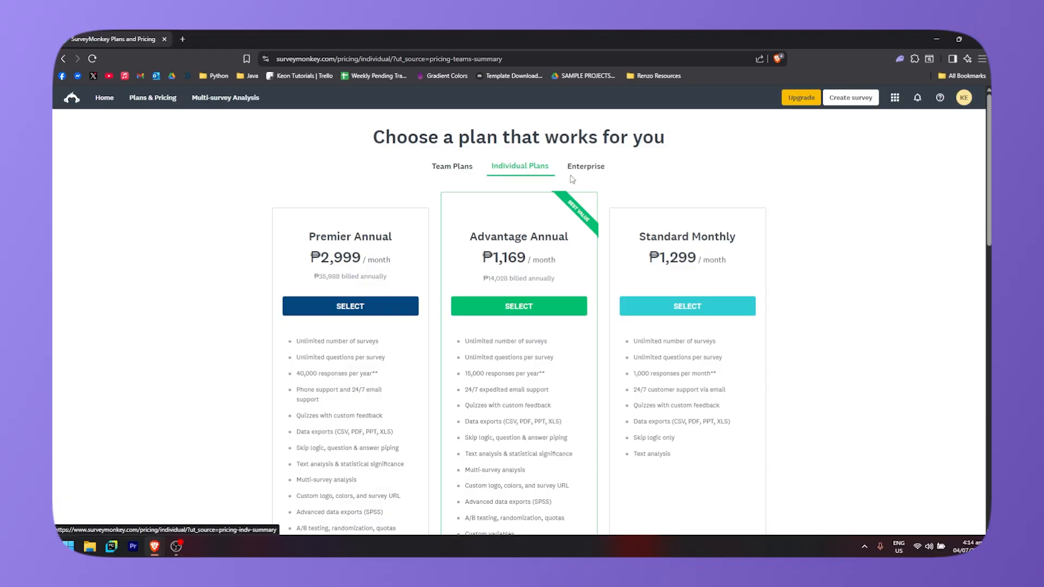
left_click(588, 169)
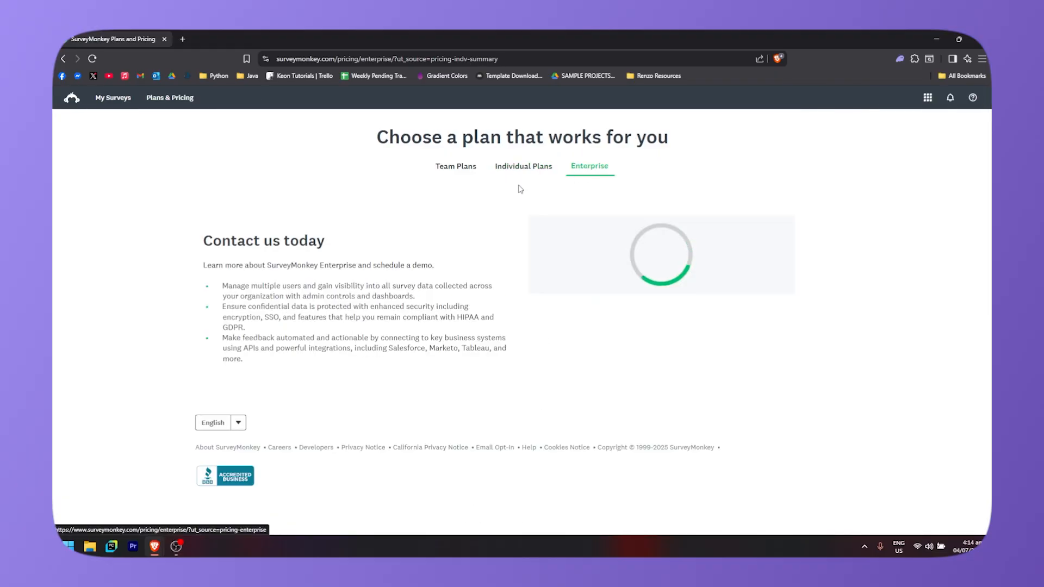
left_click(501, 172)
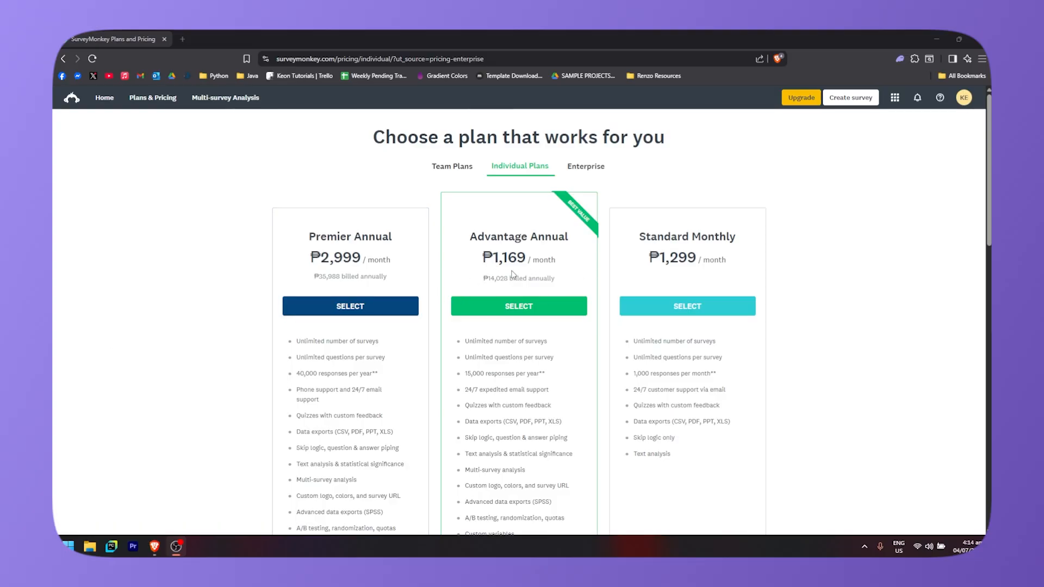
left_click(452, 167)
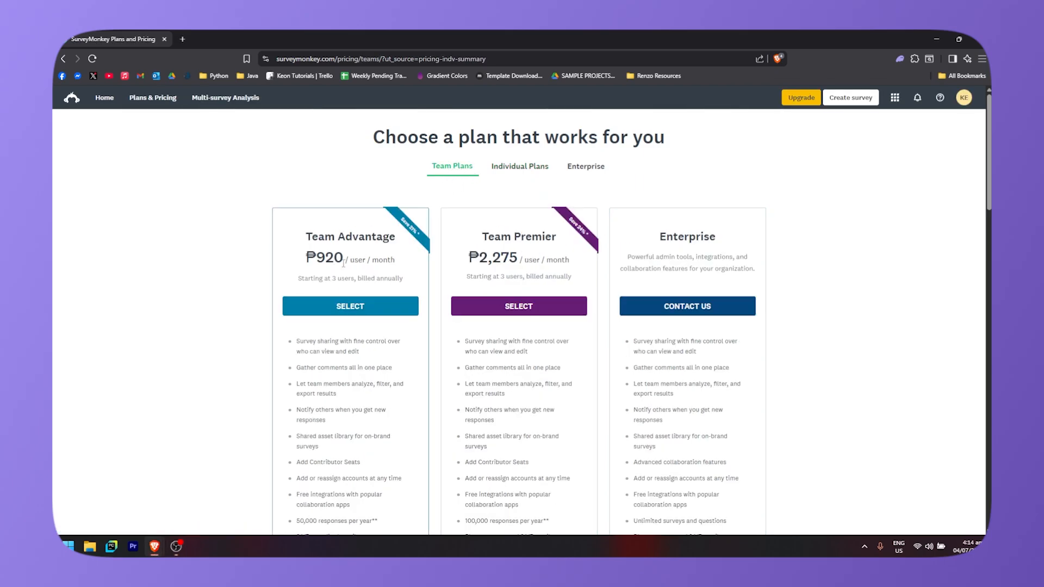
- Review the Team plan feature lists and switch to the Enterprise contact tab
scroll(422, 304, "down", 2)
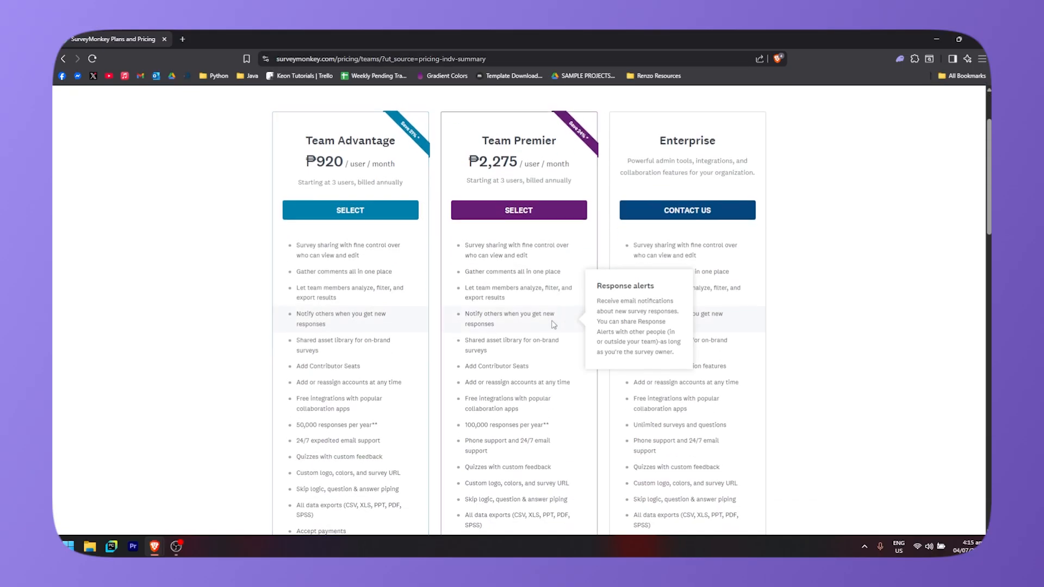
scroll(435, 337, "up", 2)
mouse_move(392, 366)
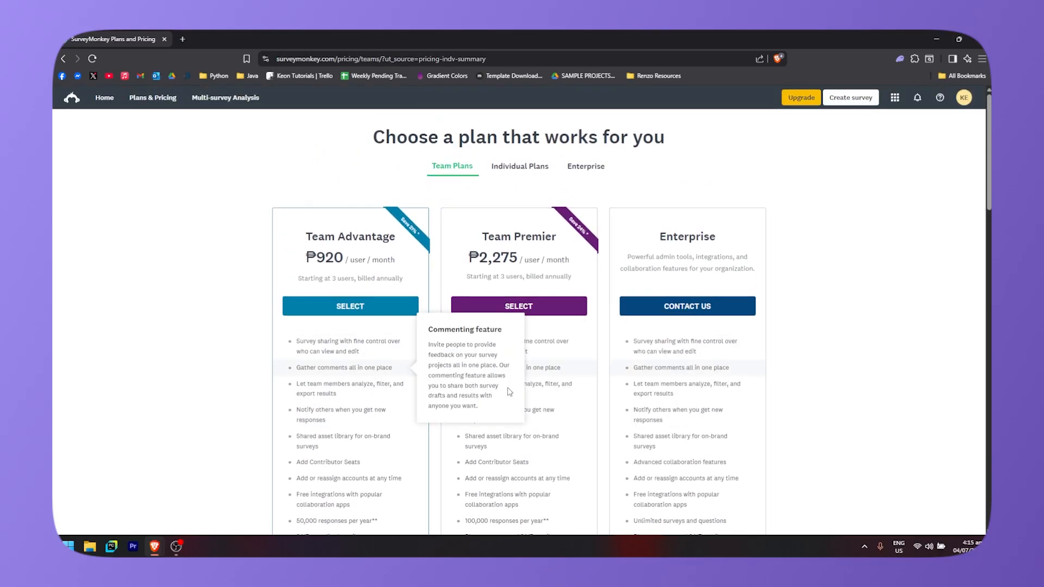
left_click(586, 167)
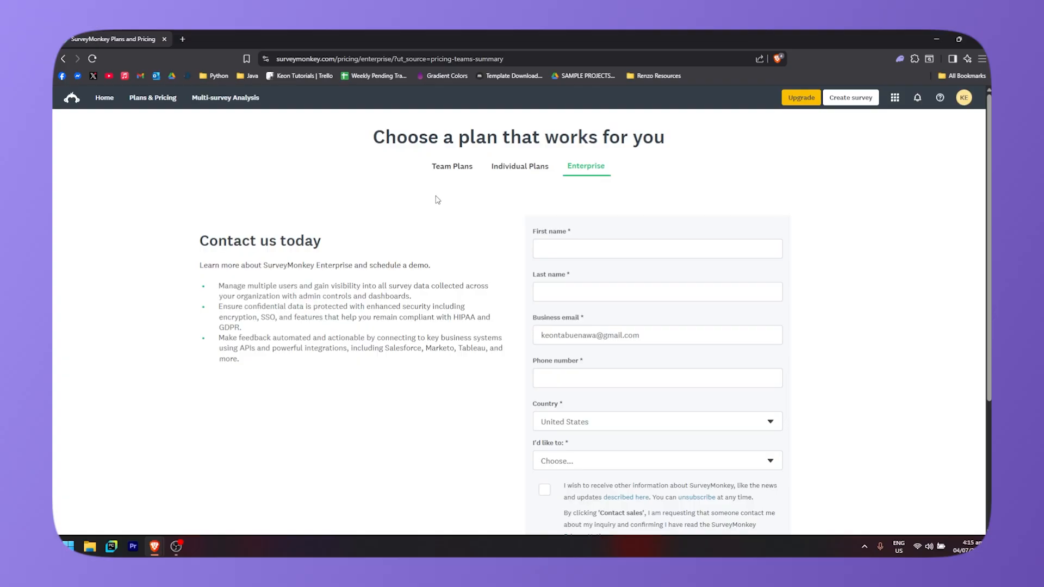
left_click(460, 171)
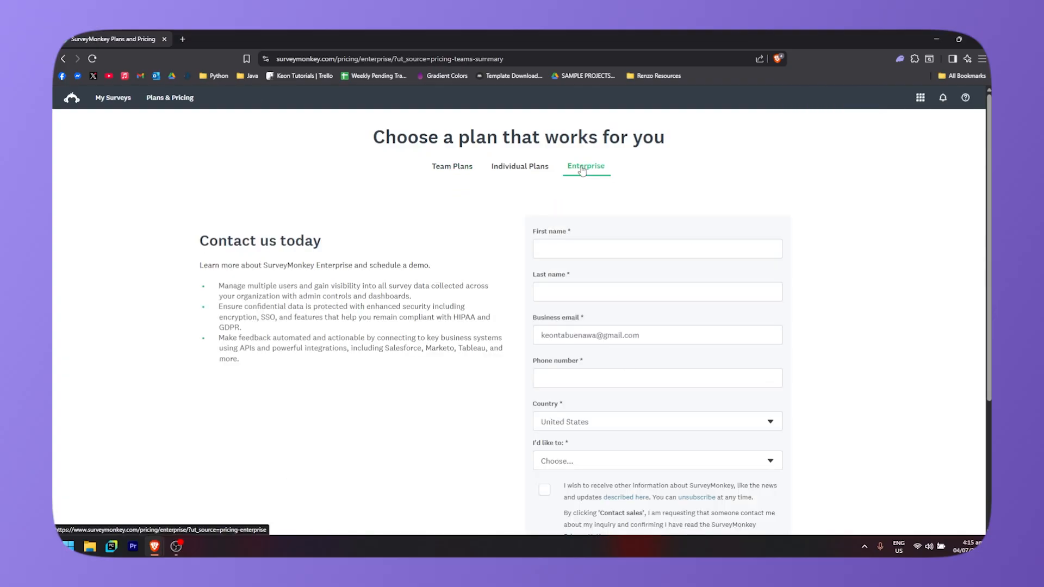